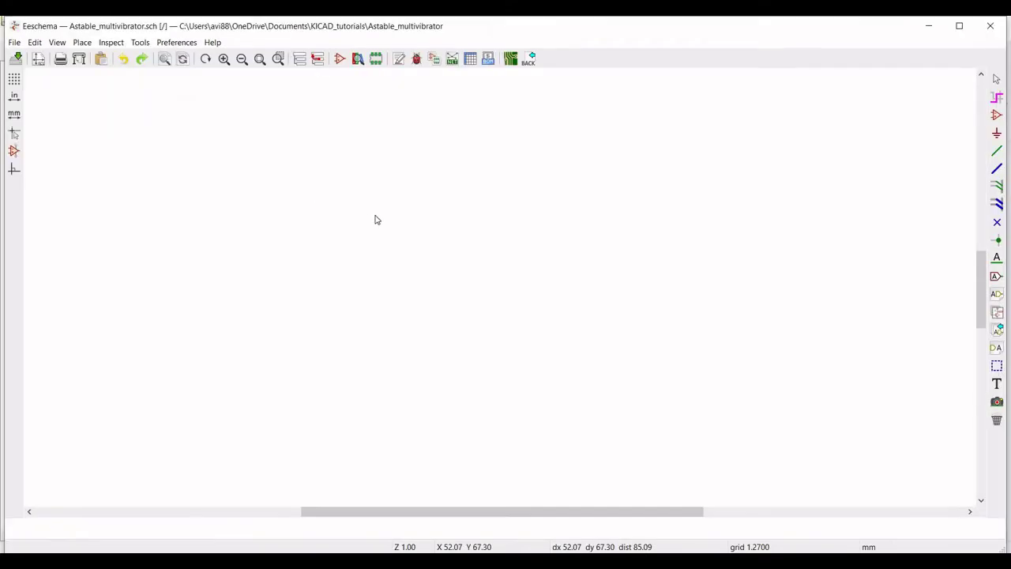
- Zoom in and out on the blank Astable_multivibrator sheet, then enter symbol placement with A
scroll(499, 289, up, 1)
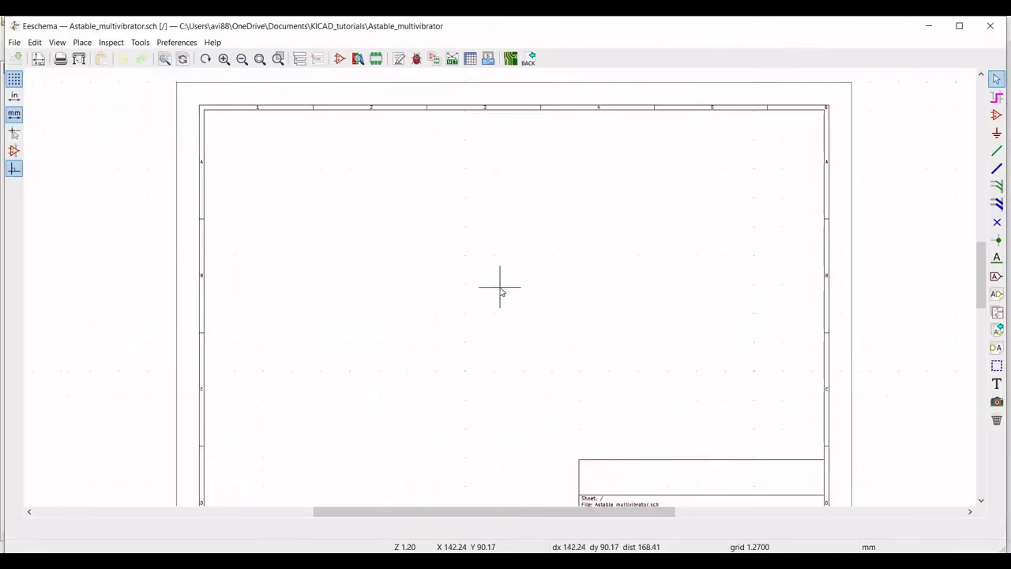
scroll(500, 289, down, 1)
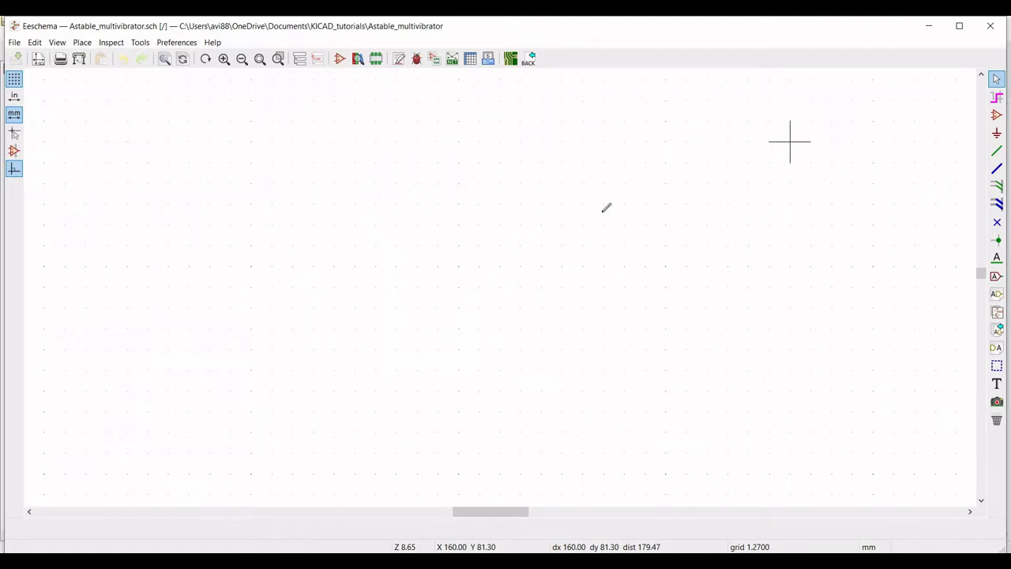
key(a)
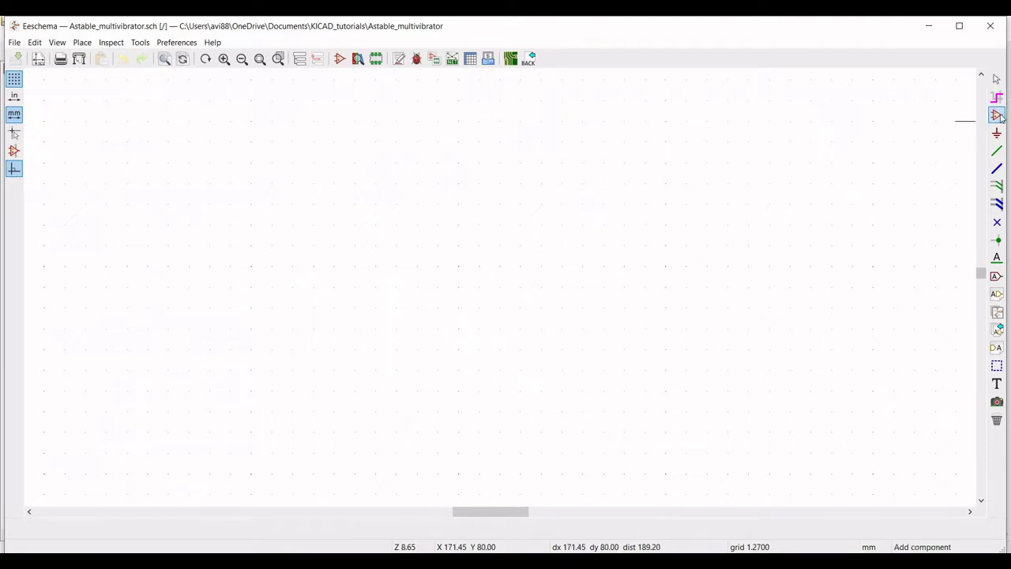
- Filter the symbol chooser for LM741 and drop the LM741 op-amp onto the sheet
click(456, 270)
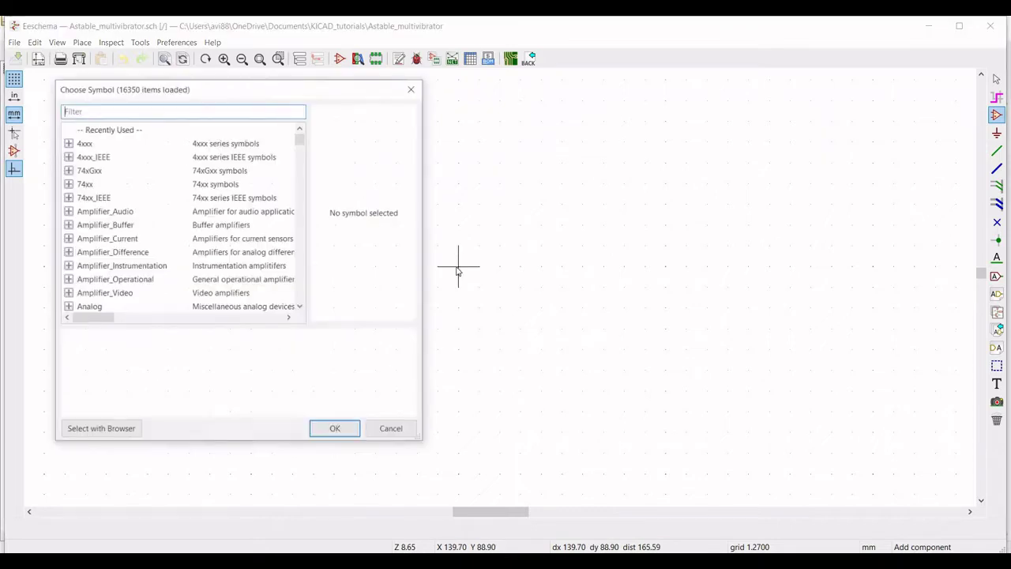
click(95, 109)
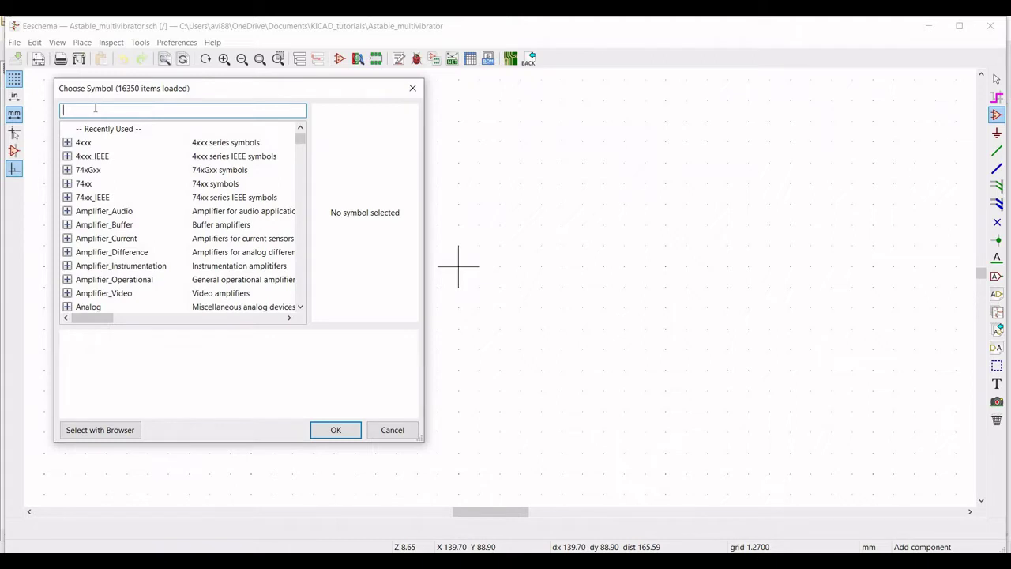
text(LM741)
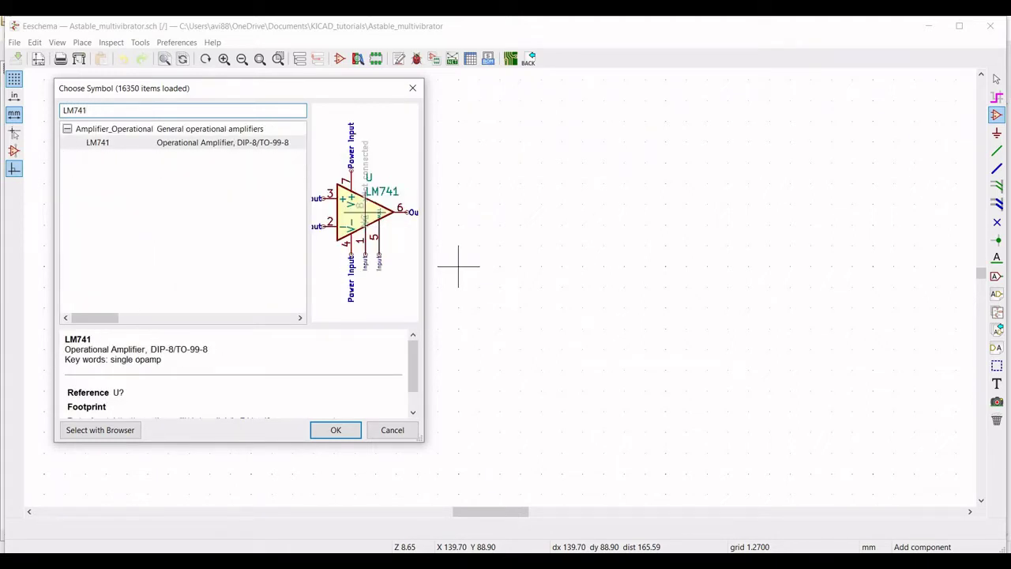
click(172, 143)
click(328, 430)
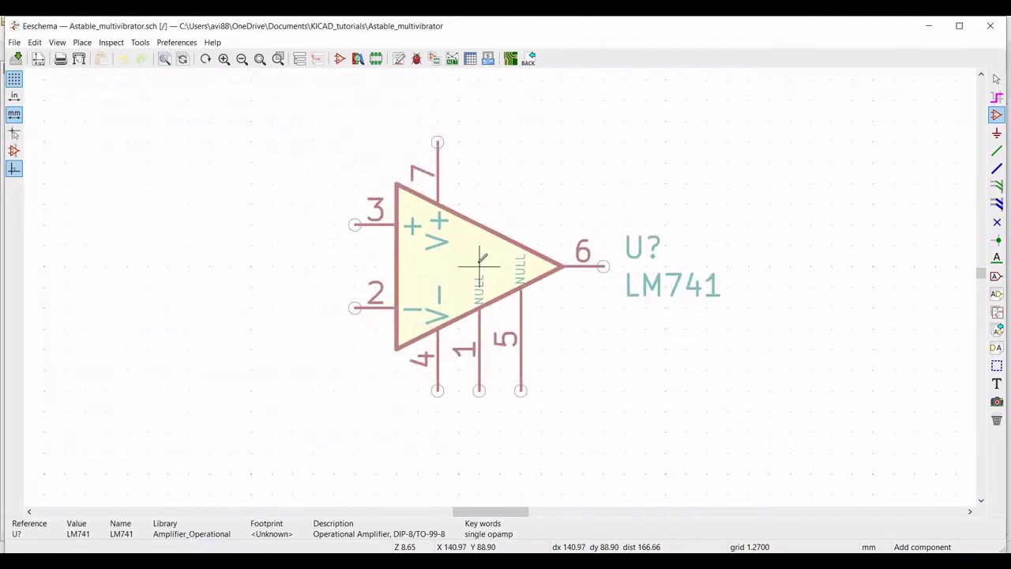
click(479, 256)
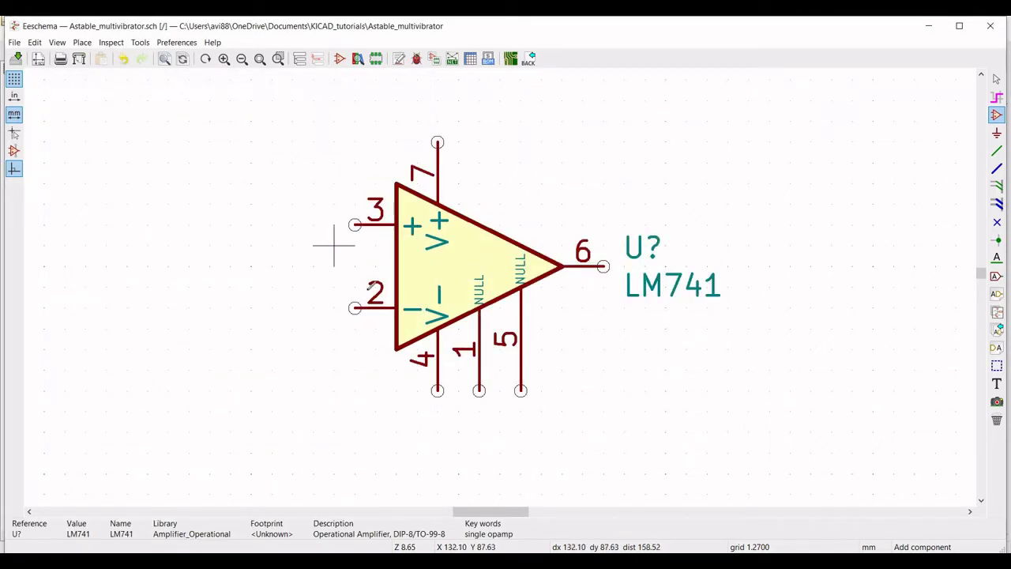
- Set the op-amp's reference to U1 and mirror it around the X axis
right_click(443, 249)
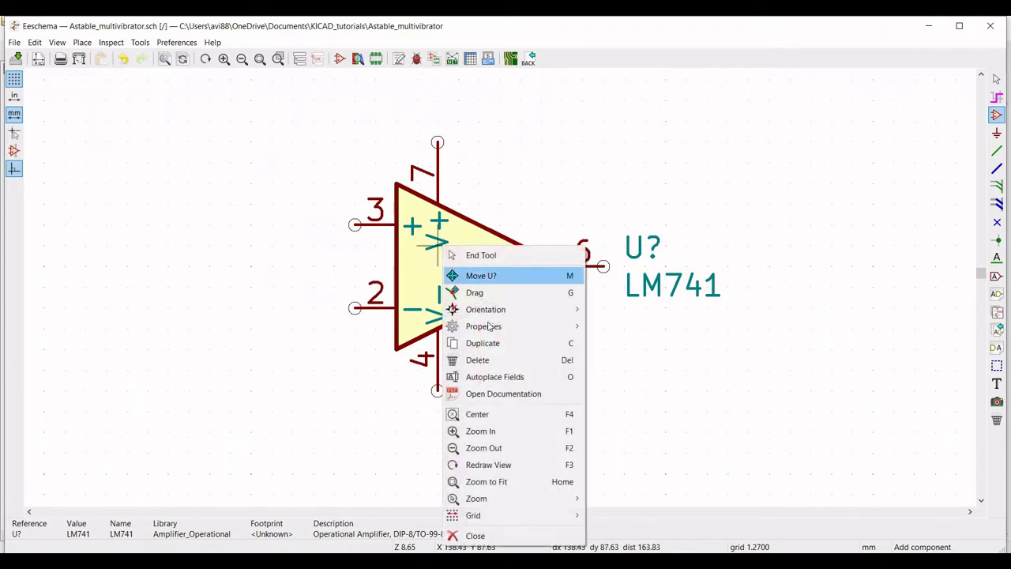
mouse_move(487, 326)
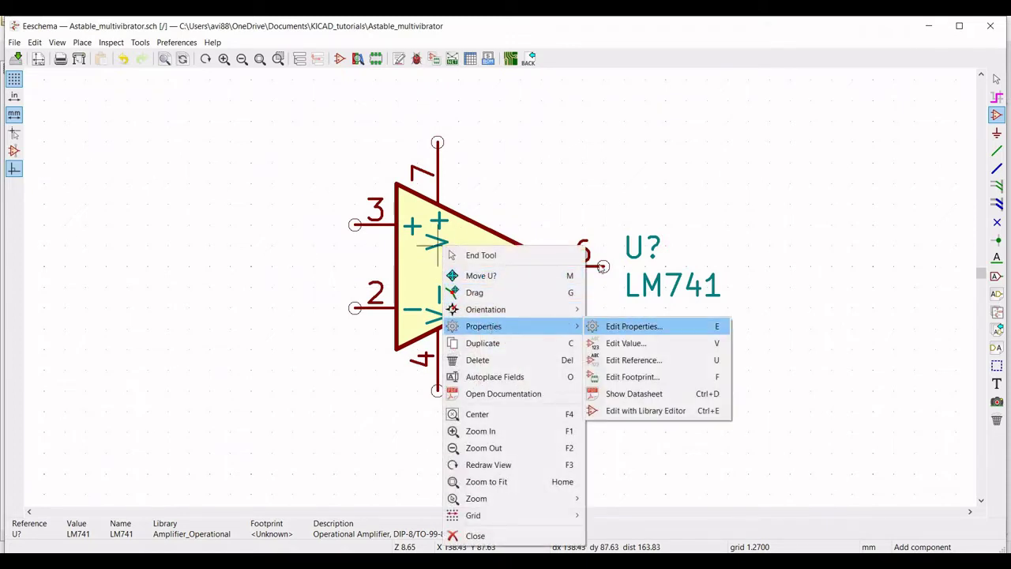
click(619, 327)
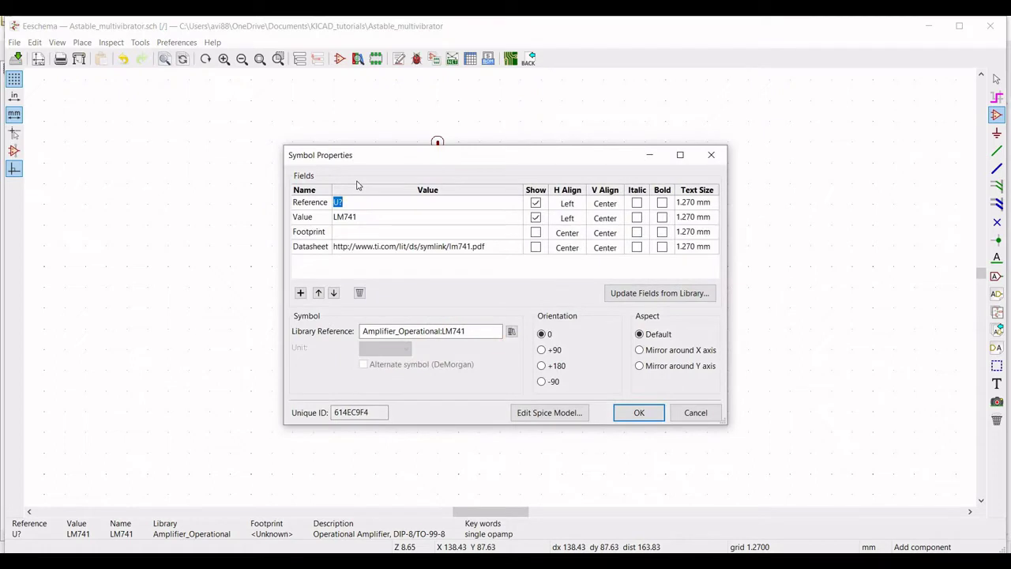
text(U1)
click(639, 350)
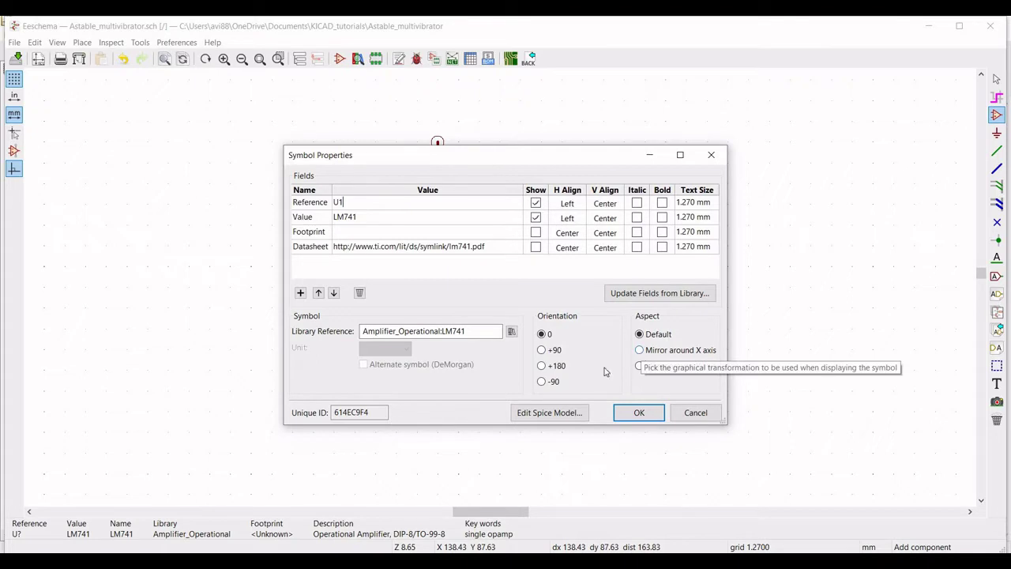
- Load the LM741.lib Spice library from the KICAD_tutorials Models folder
click(553, 413)
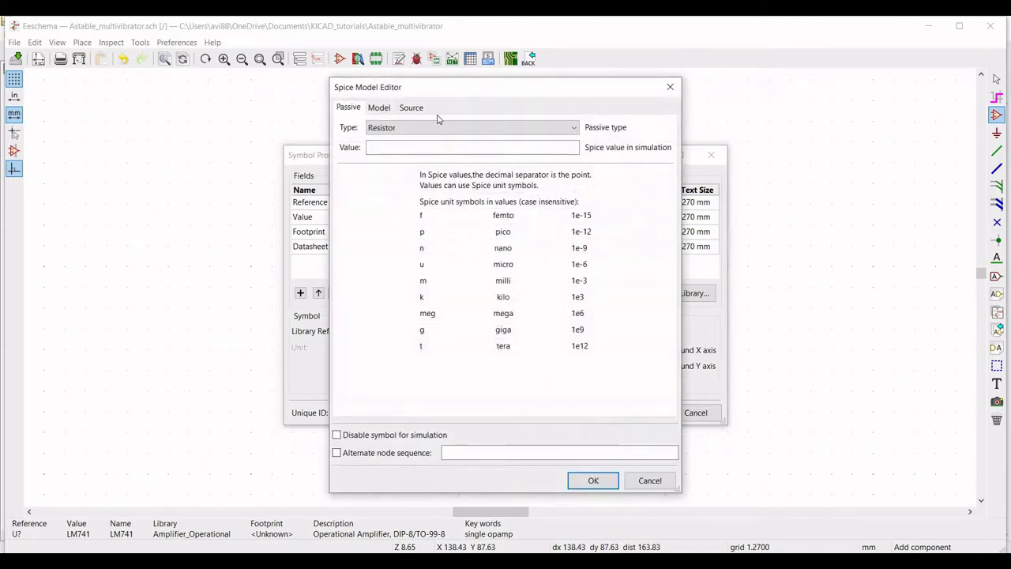
click(378, 106)
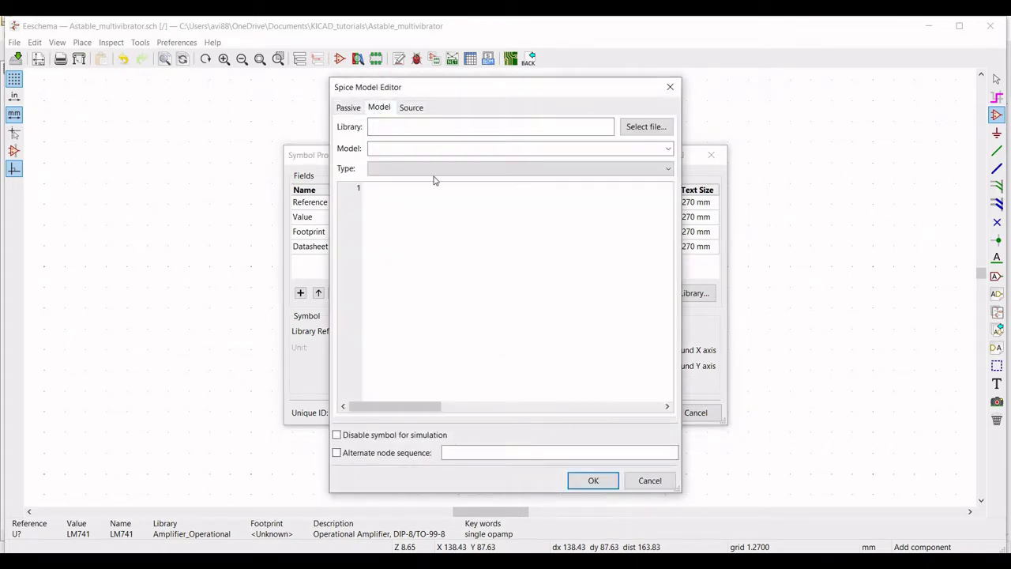
click(644, 127)
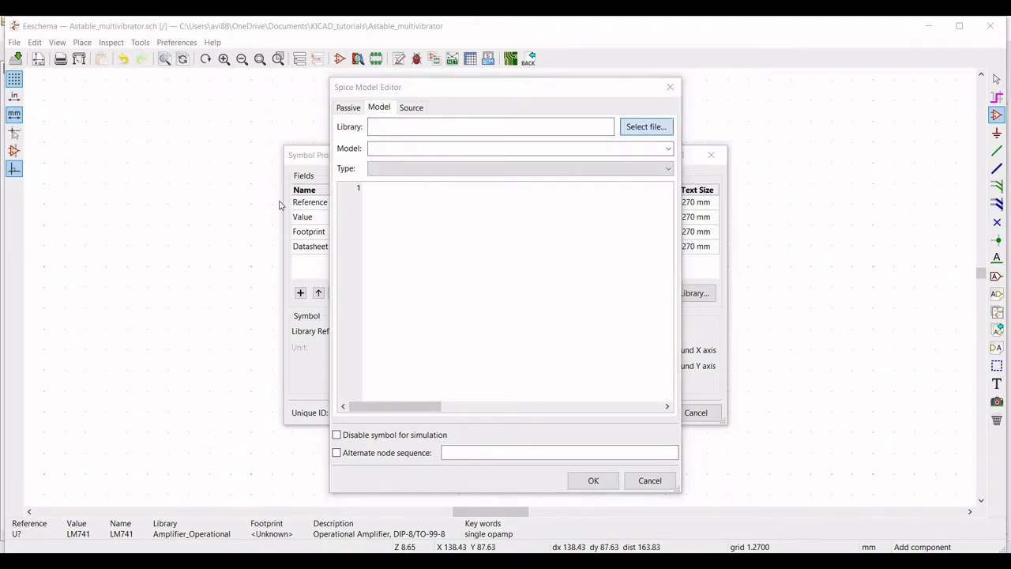
click(221, 47)
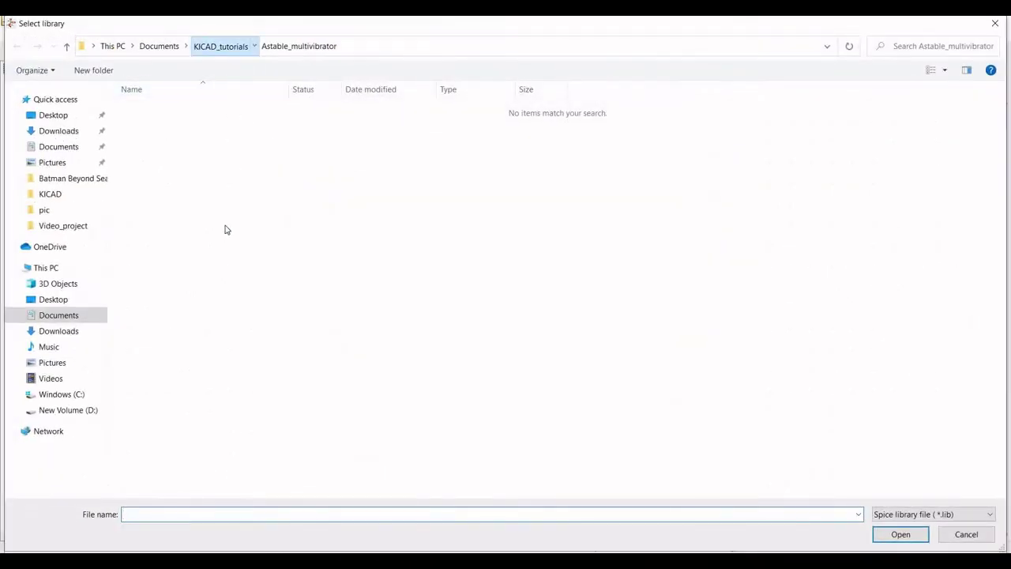
double_click(148, 280)
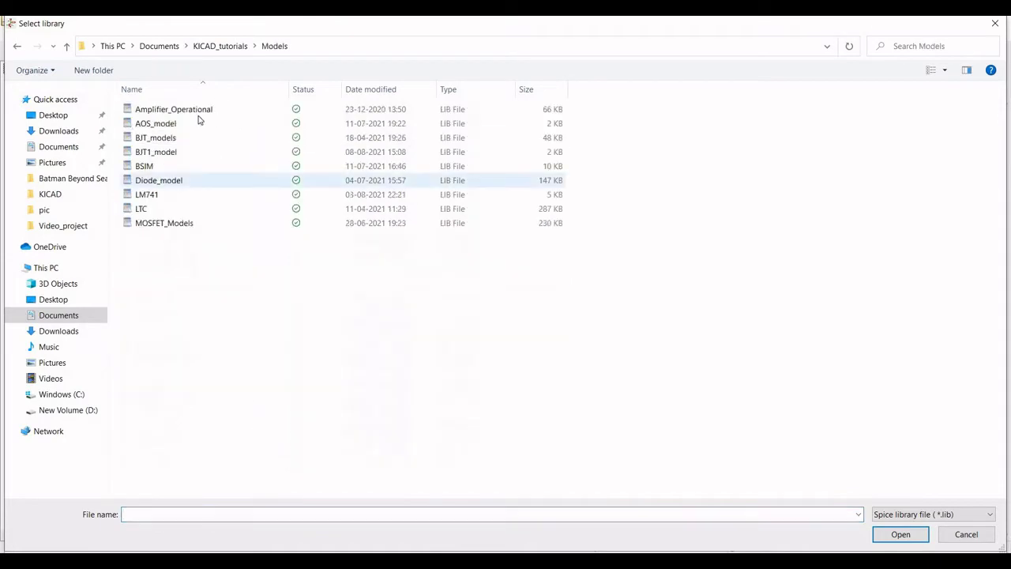
click(154, 195)
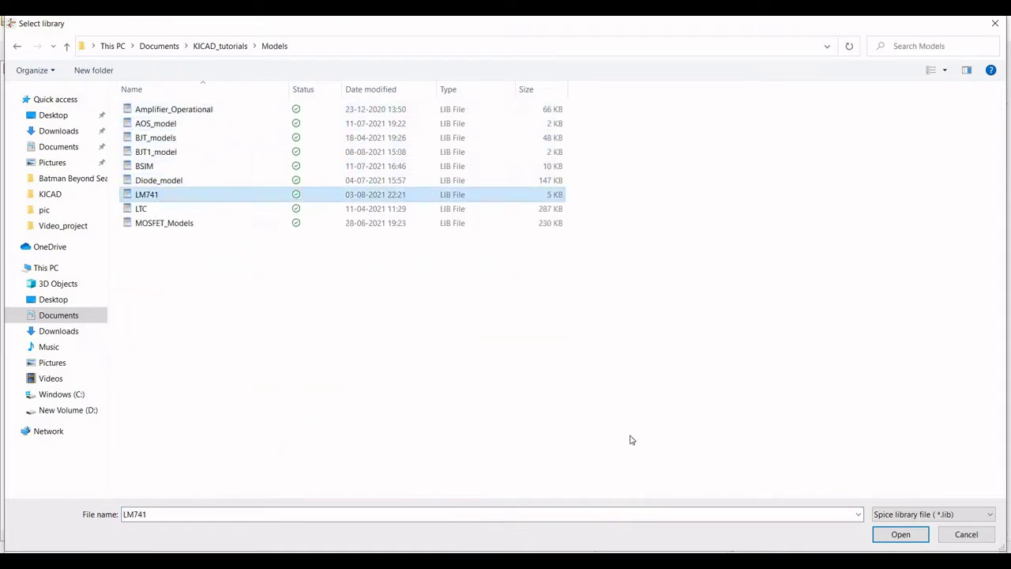
click(895, 536)
- Choose the LM741 model with alternate node sequence 3 2 7 4 6 and apply
click(399, 150)
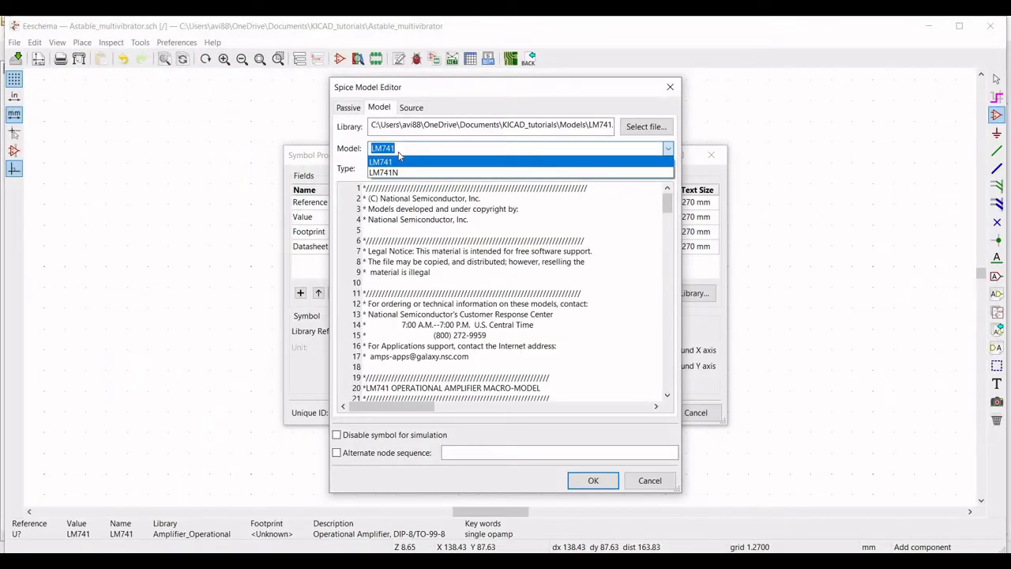
click(401, 162)
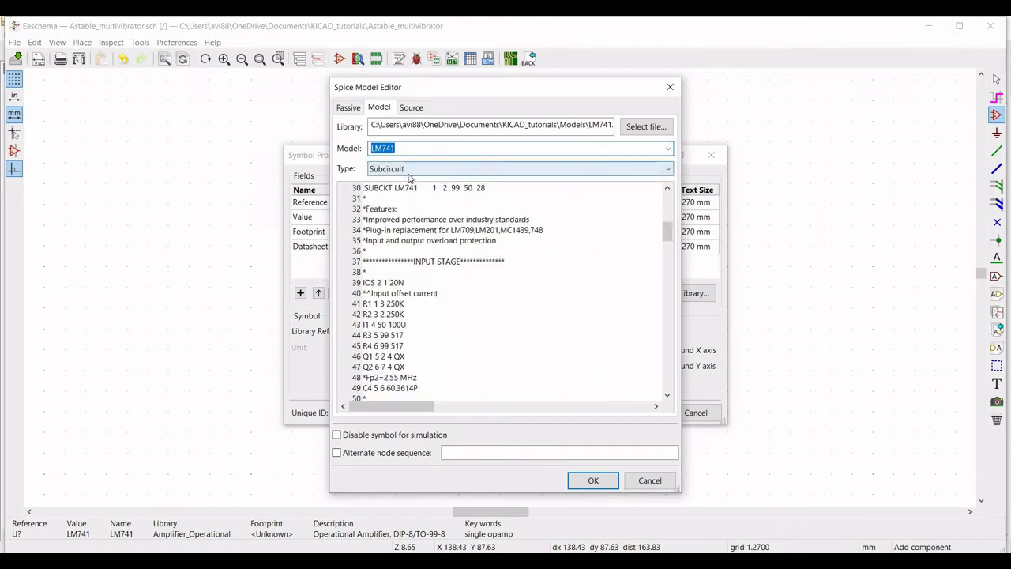
click(337, 453)
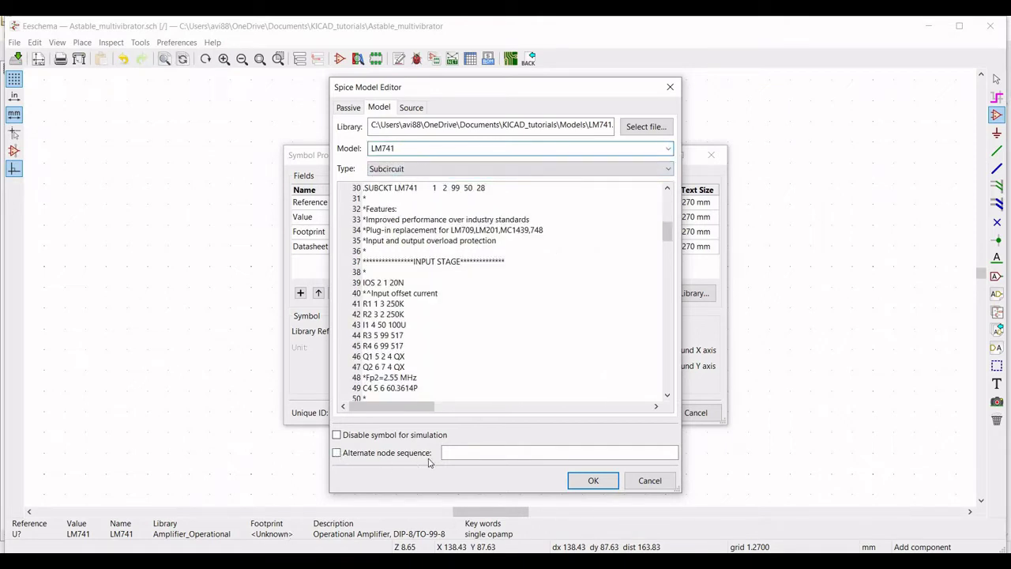
click(450, 452)
text(3 2 7 4 6)
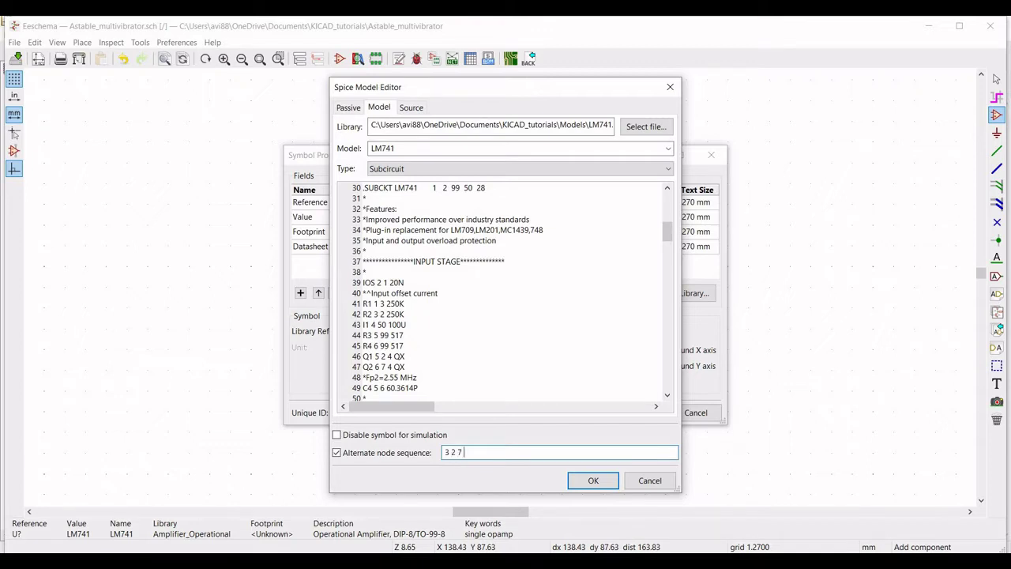
click(593, 481)
click(660, 412)
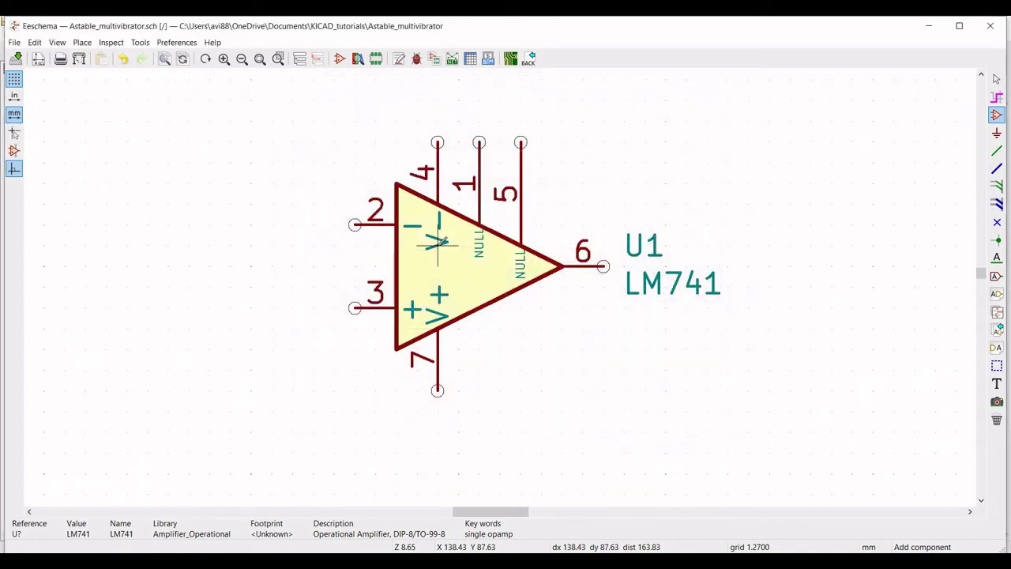
- Place the edited op-amp and put no-connect flags on pins 1 and 5
click(439, 245)
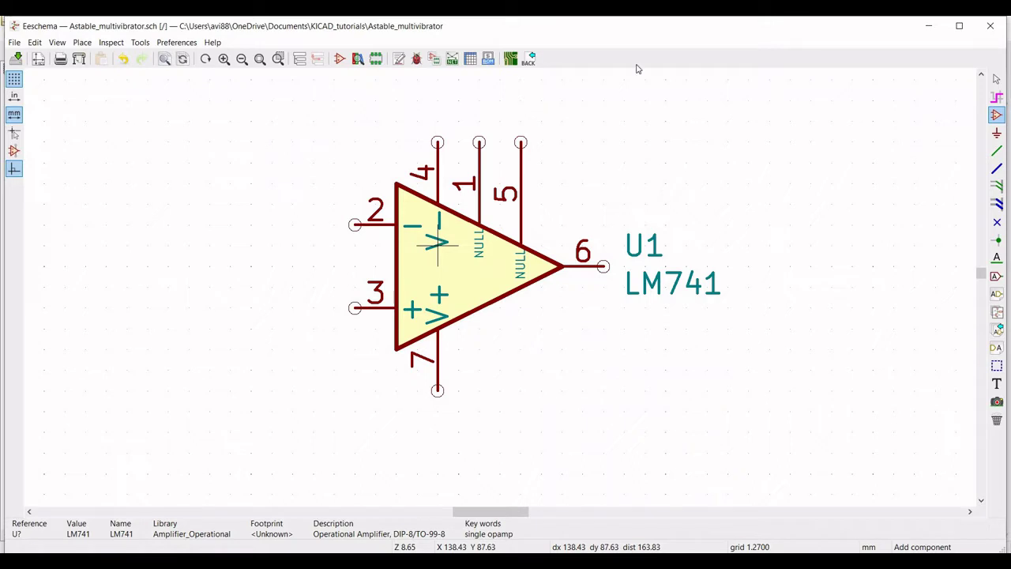
click(997, 224)
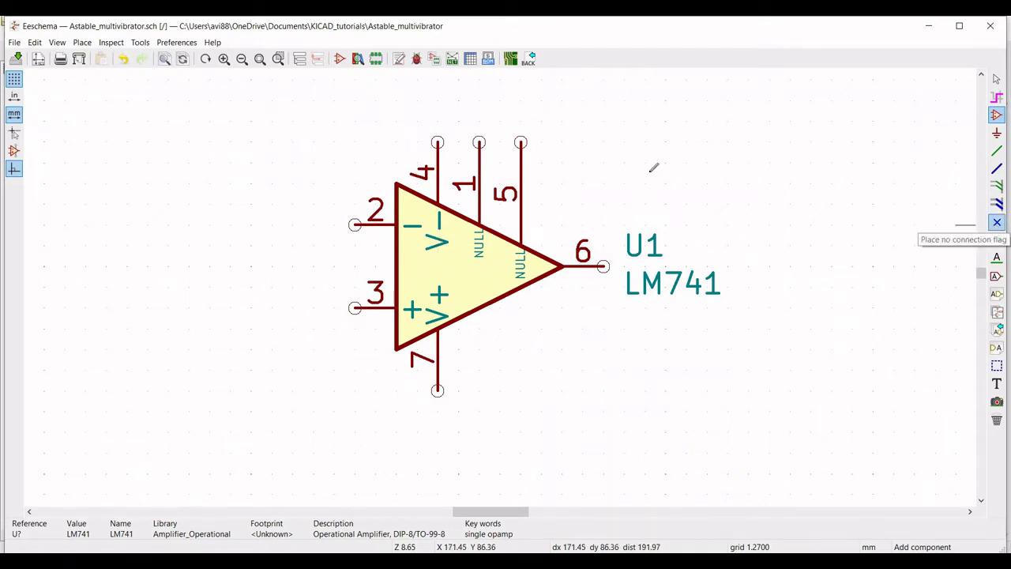
click(478, 142)
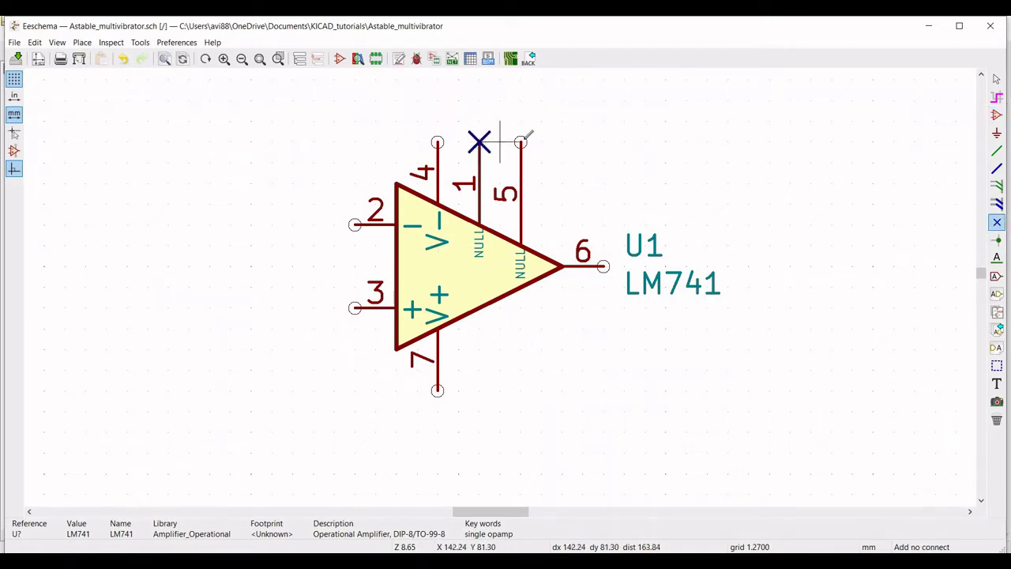
click(521, 142)
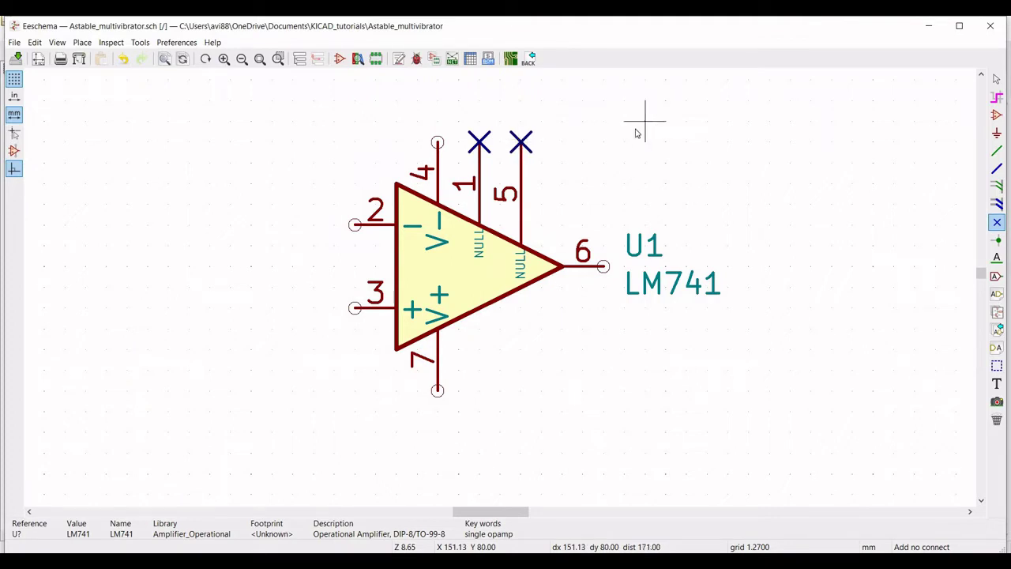
key(Escape)
- Zoom out on the sheet and return to symbol placement mode
click(242, 58)
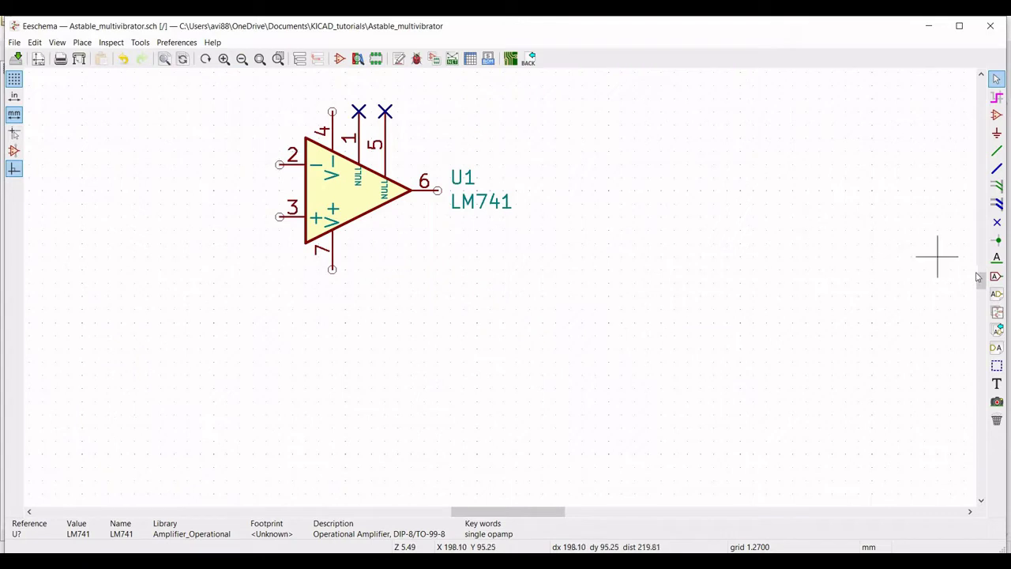
drag(981, 281, 981, 264)
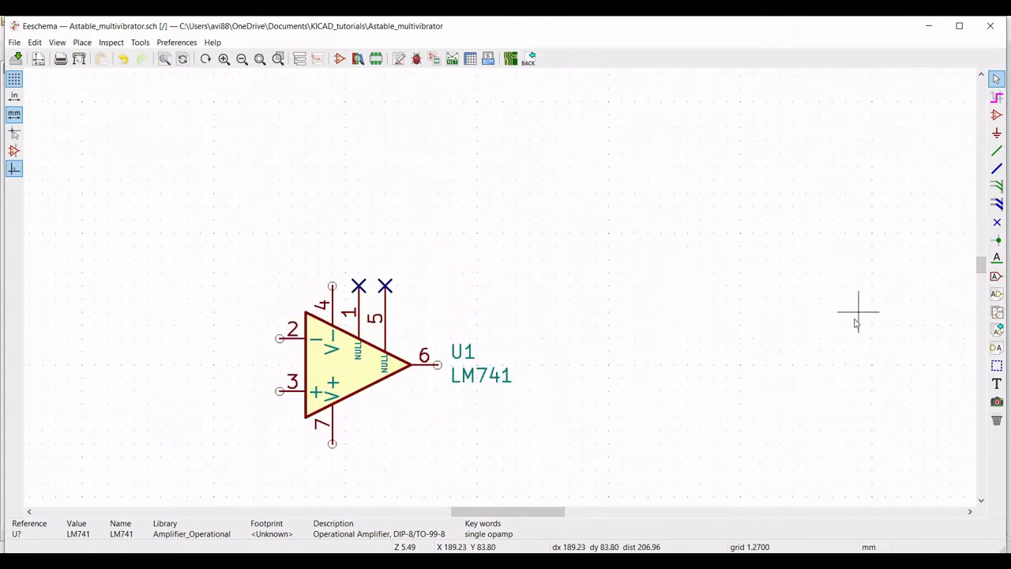
click(996, 115)
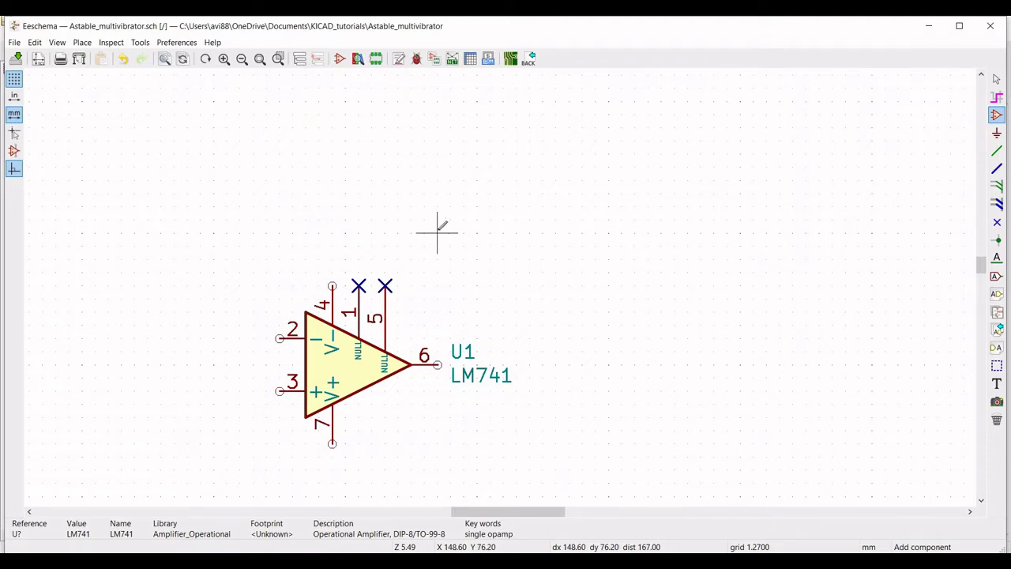
- Place a pspice resistor R above the op-amp
click(345, 179)
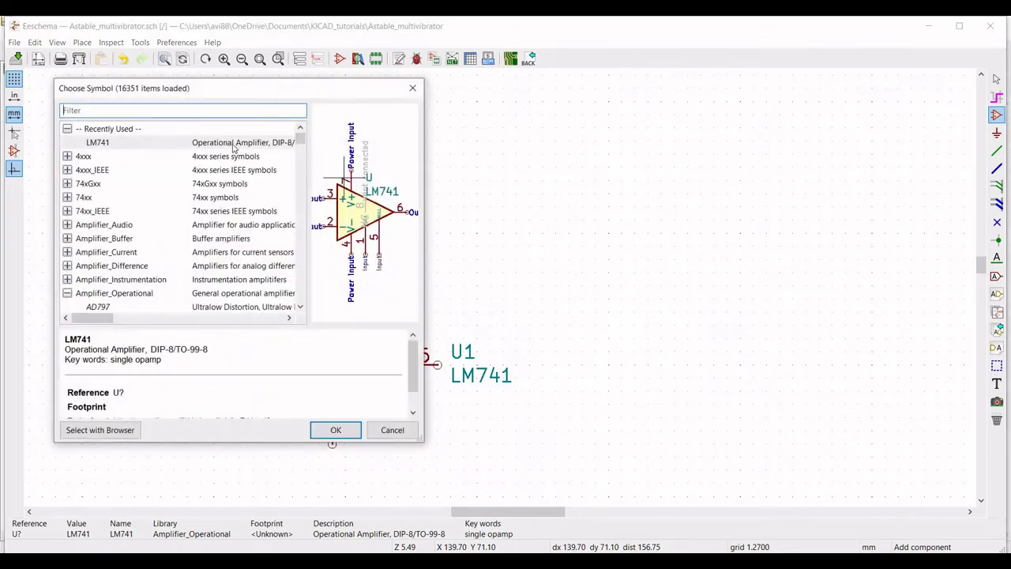
click(155, 111)
text(pspice)
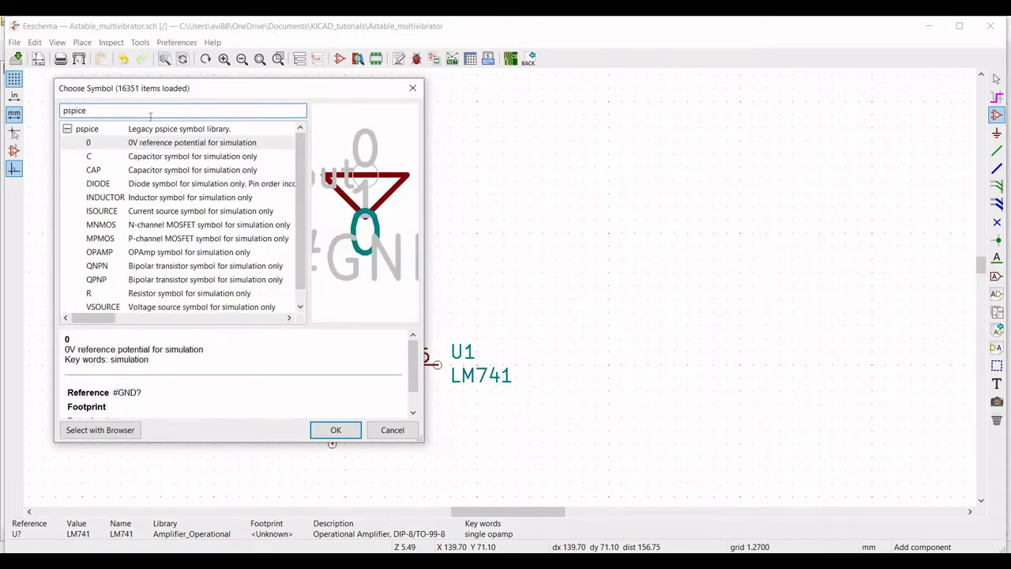
click(143, 295)
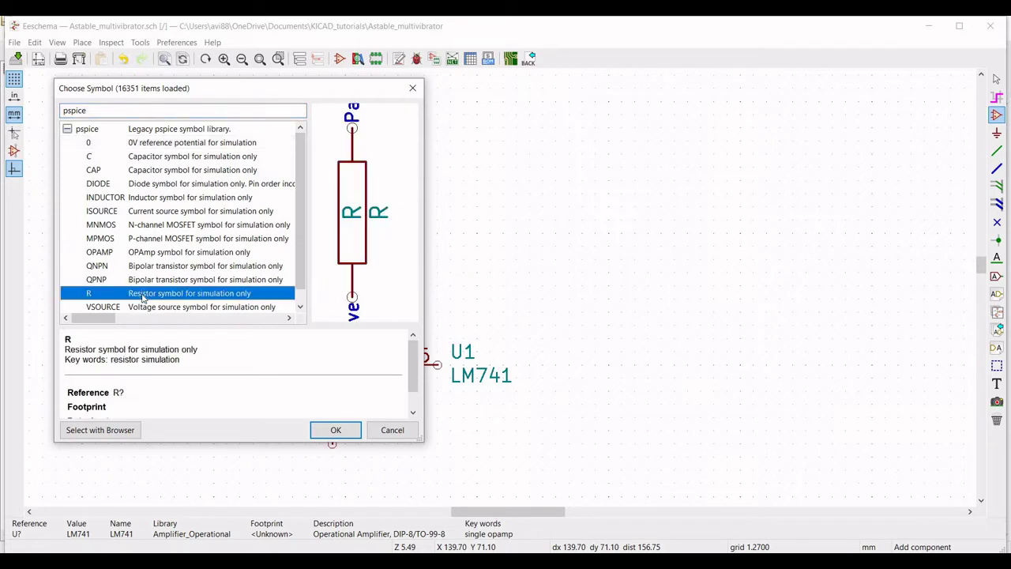
click(330, 433)
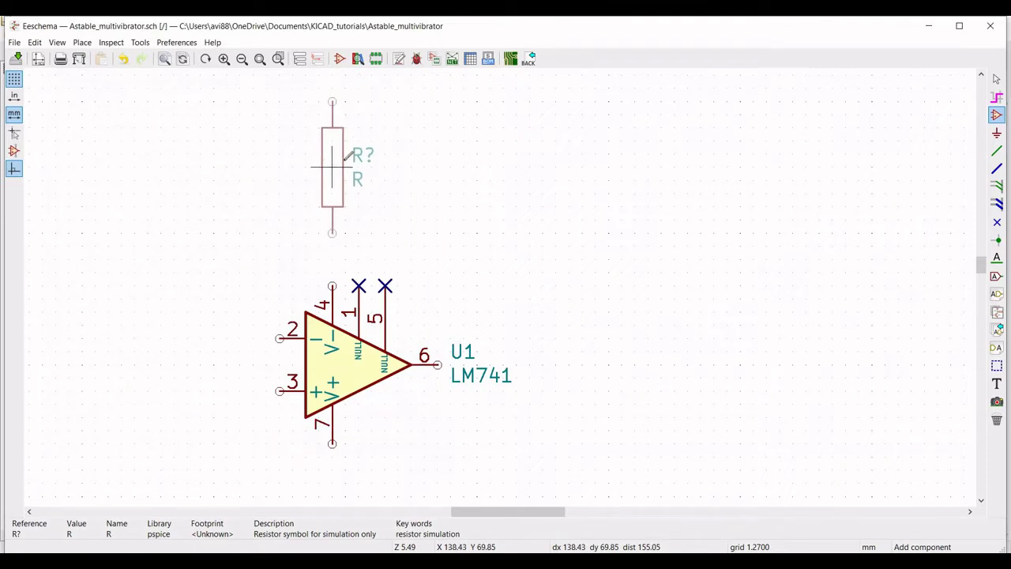
click(345, 164)
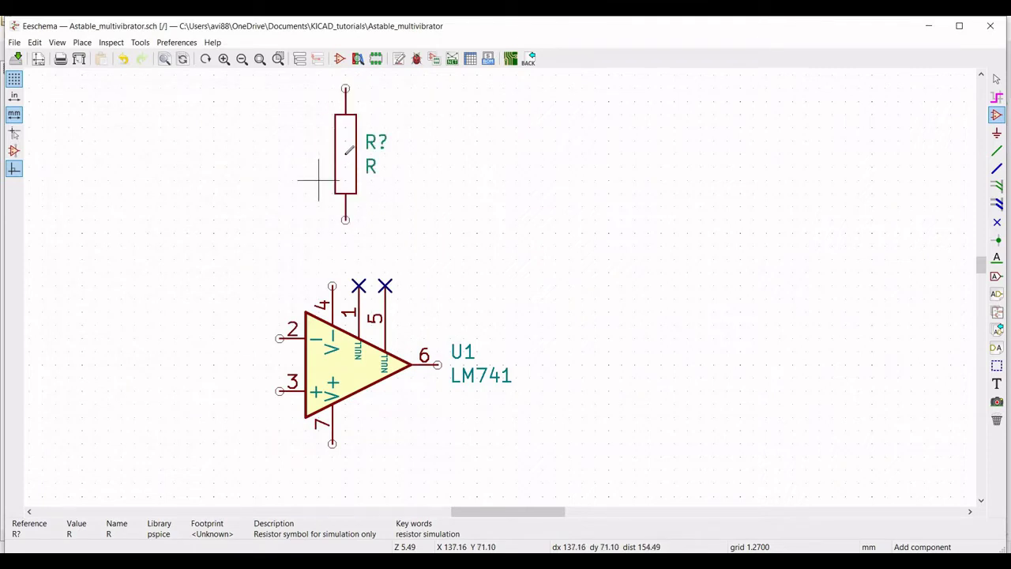
- Give the resistor reference R1, value 42.5k and +90 orientation
right_click(346, 154)
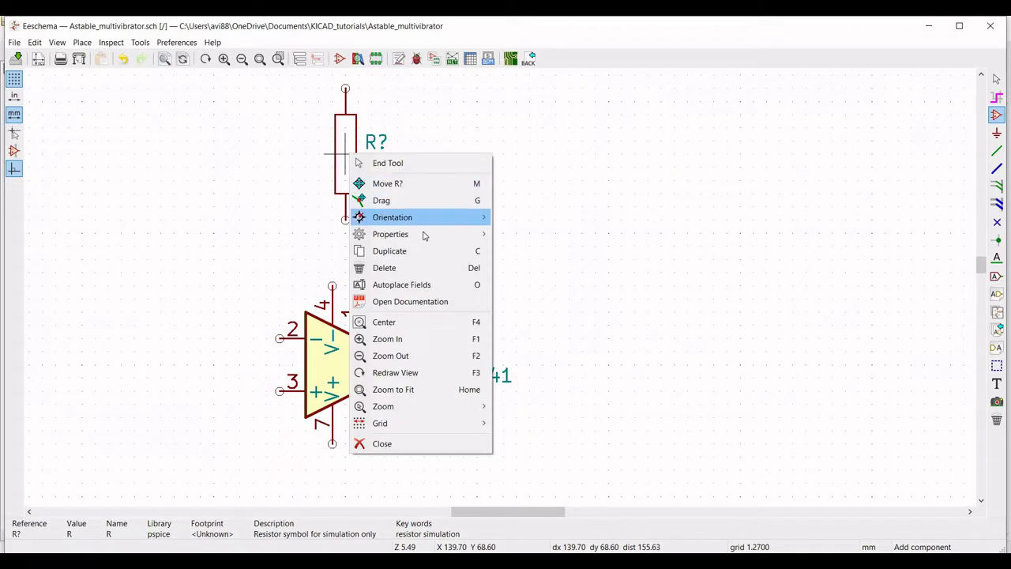
mouse_move(434, 235)
click(523, 235)
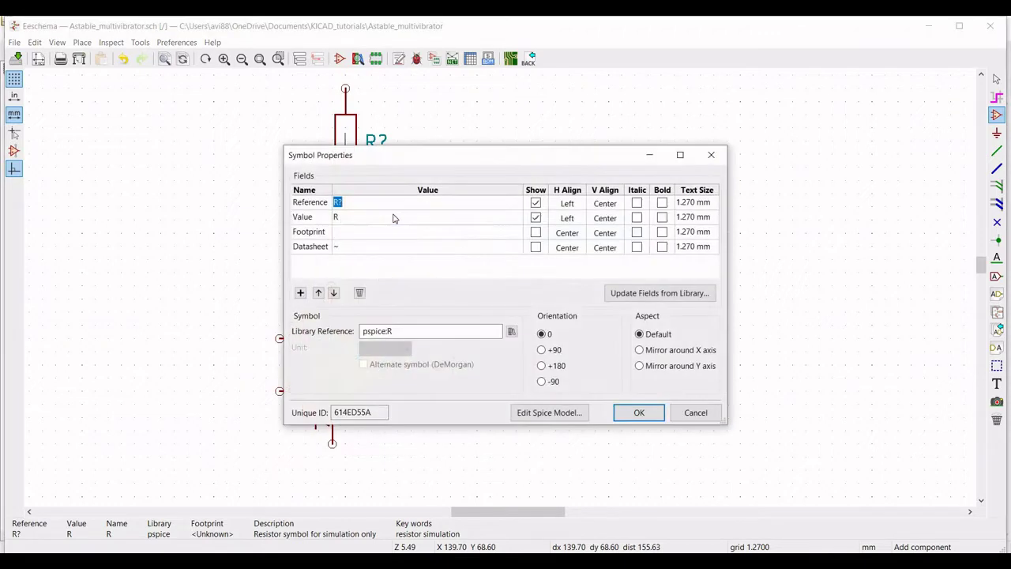
text(R1)
key(Return)
click(542, 349)
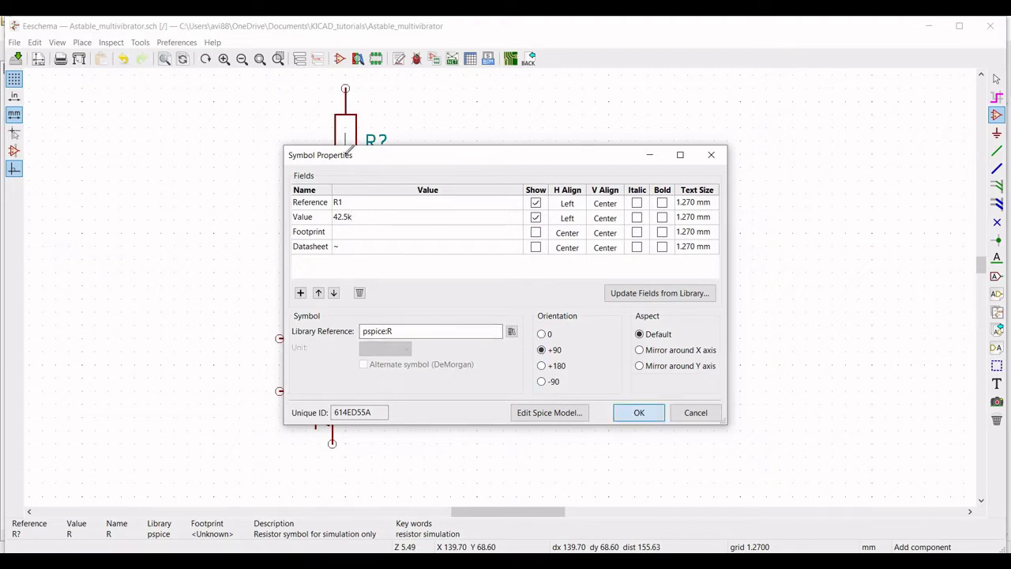
click(639, 412)
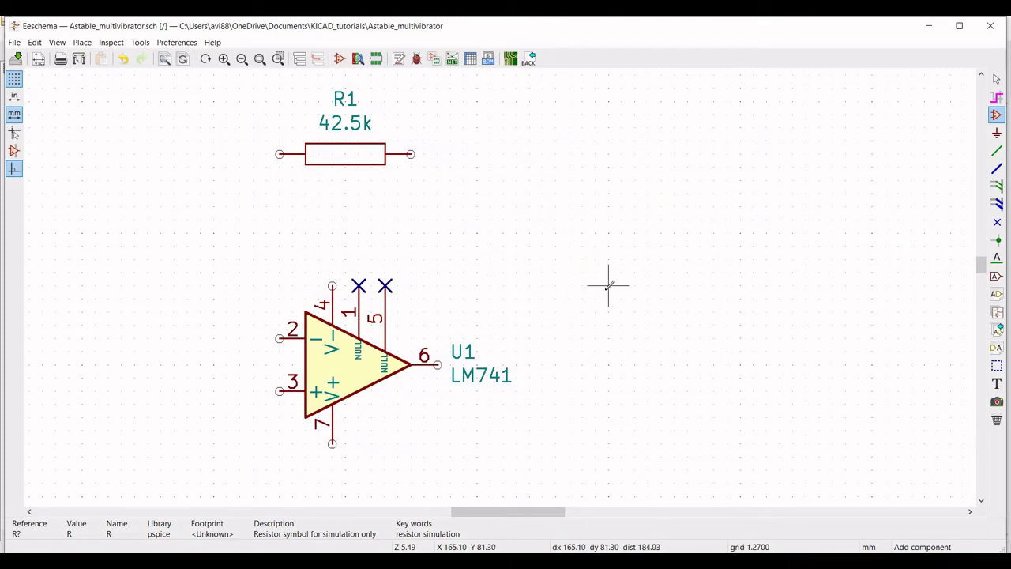
- Place two more pspice resistors vertically, right of the op-amp and below it
click(555, 417)
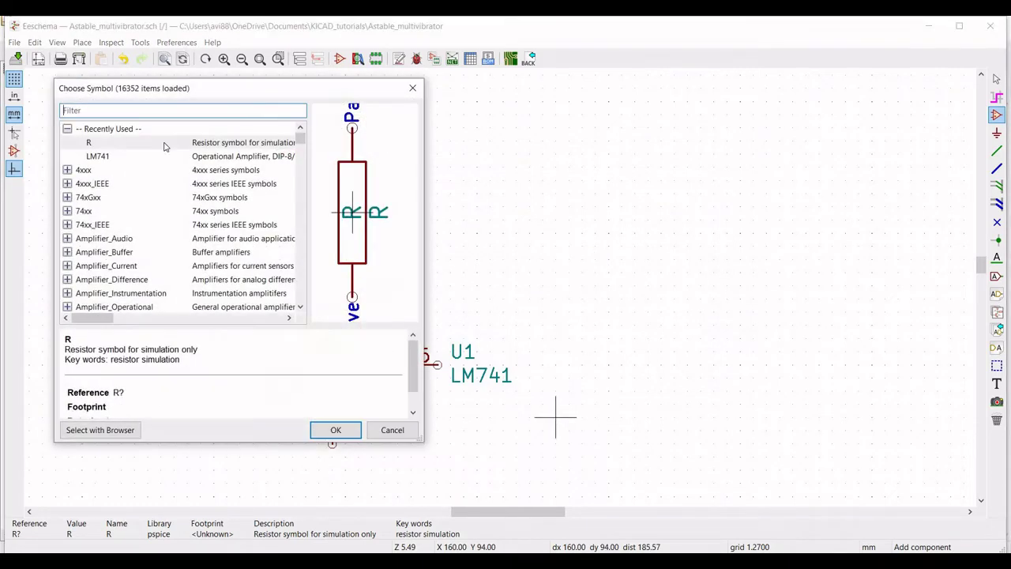
click(107, 144)
click(336, 430)
click(555, 442)
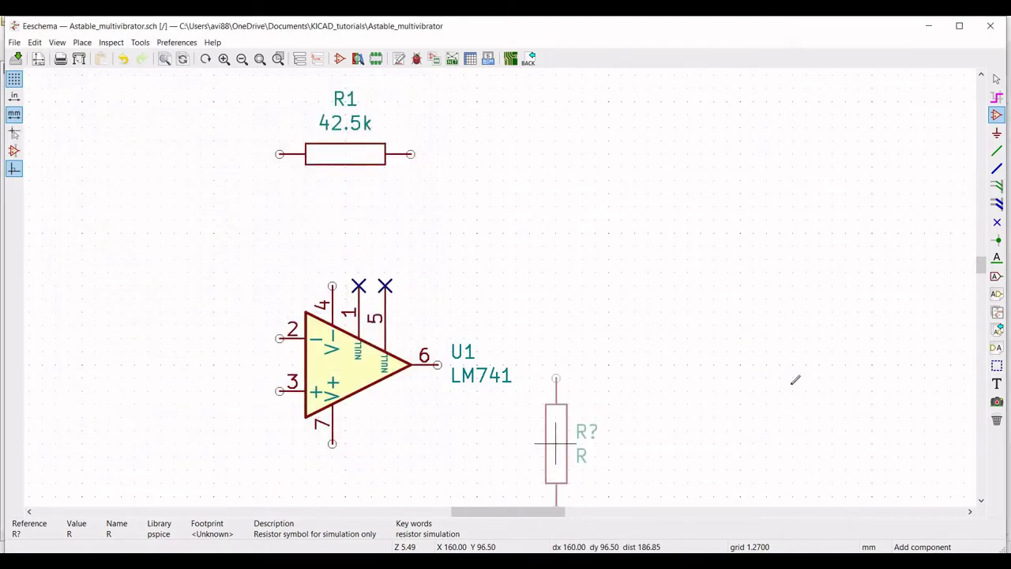
scroll(985, 271, down, 3)
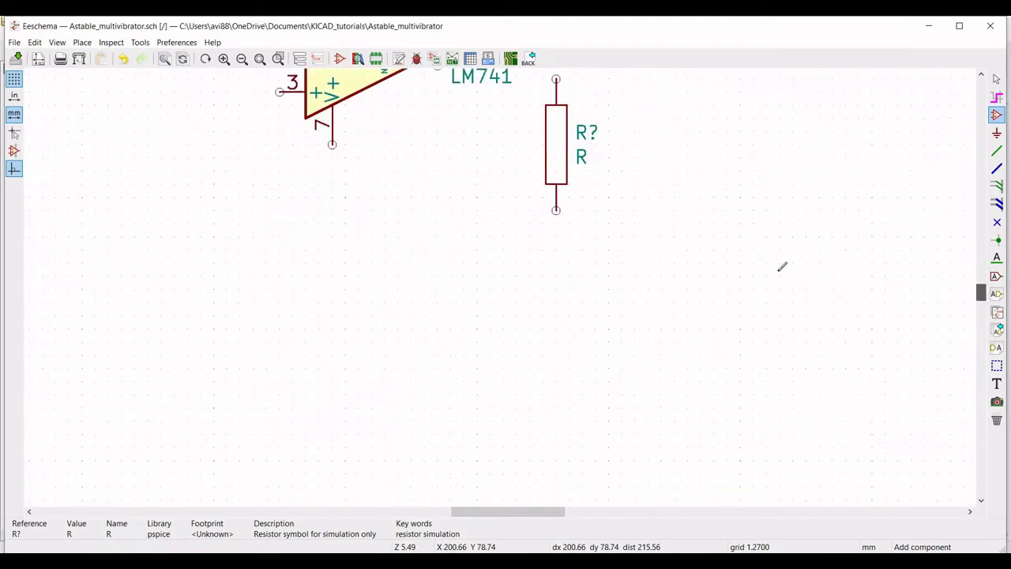
click(555, 327)
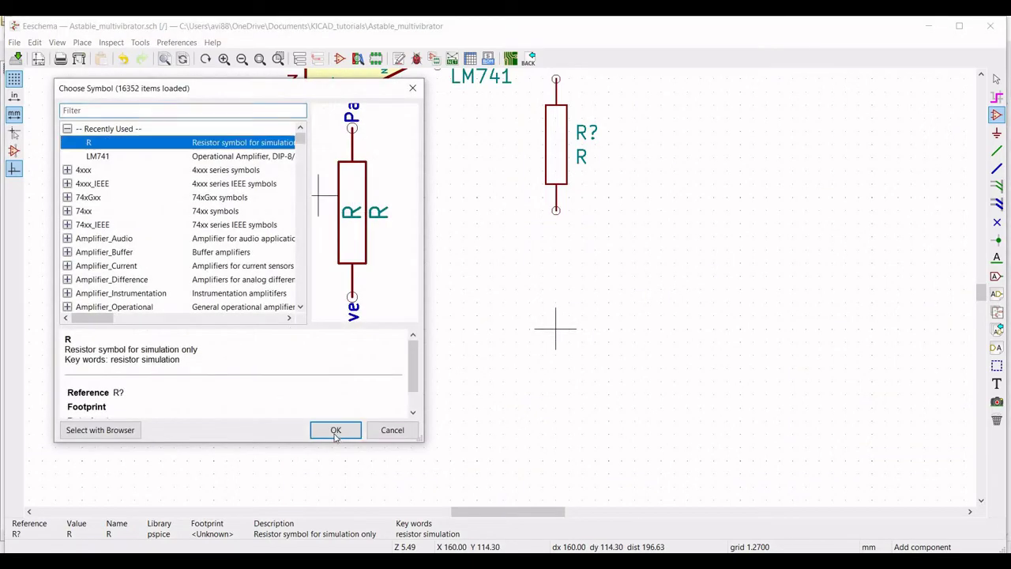
click(336, 430)
click(555, 327)
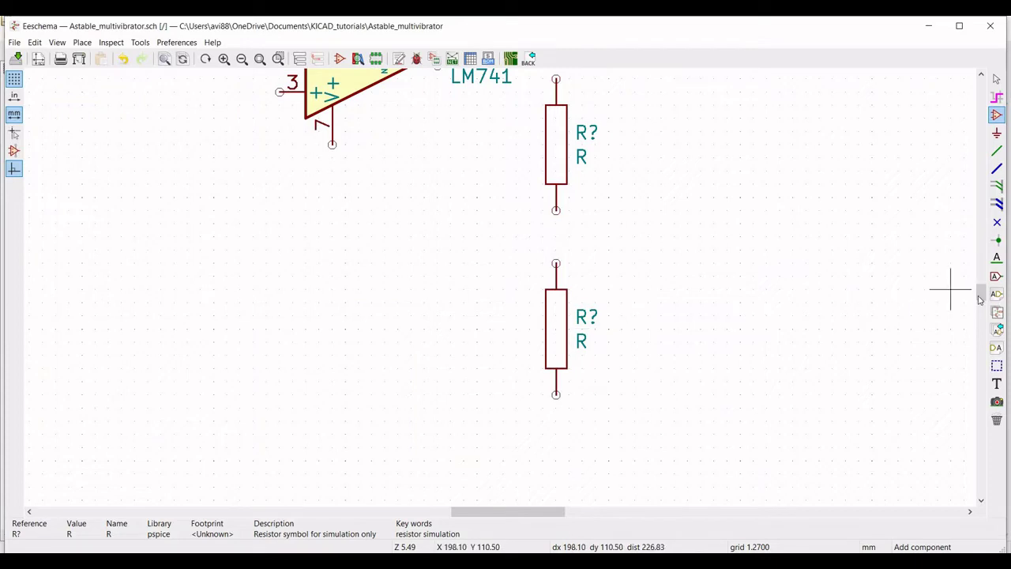
scroll(982, 290, up, 3)
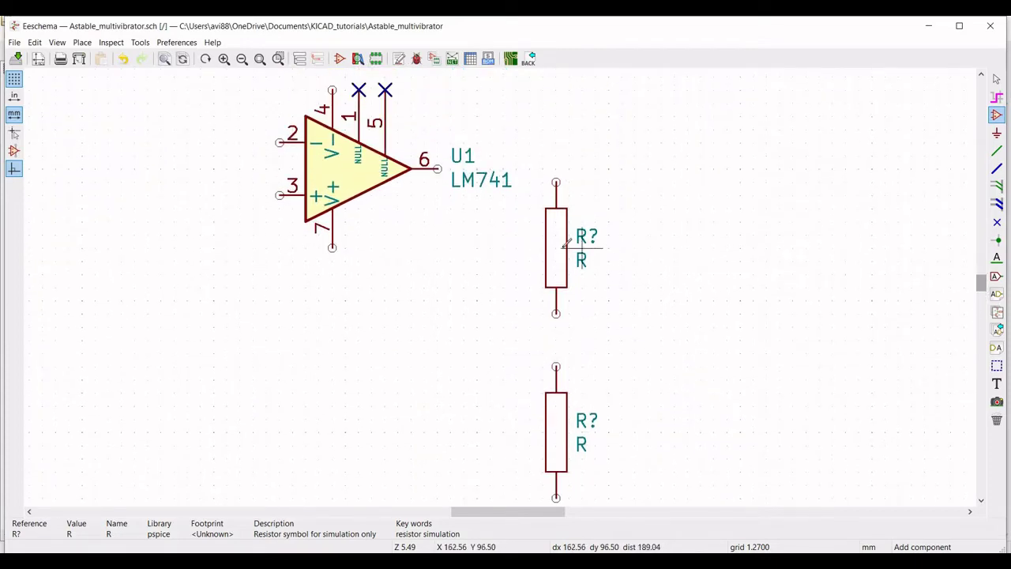
- Set the upper right-hand resistor's reference to R2 and its value to 1Meg
right_click(553, 245)
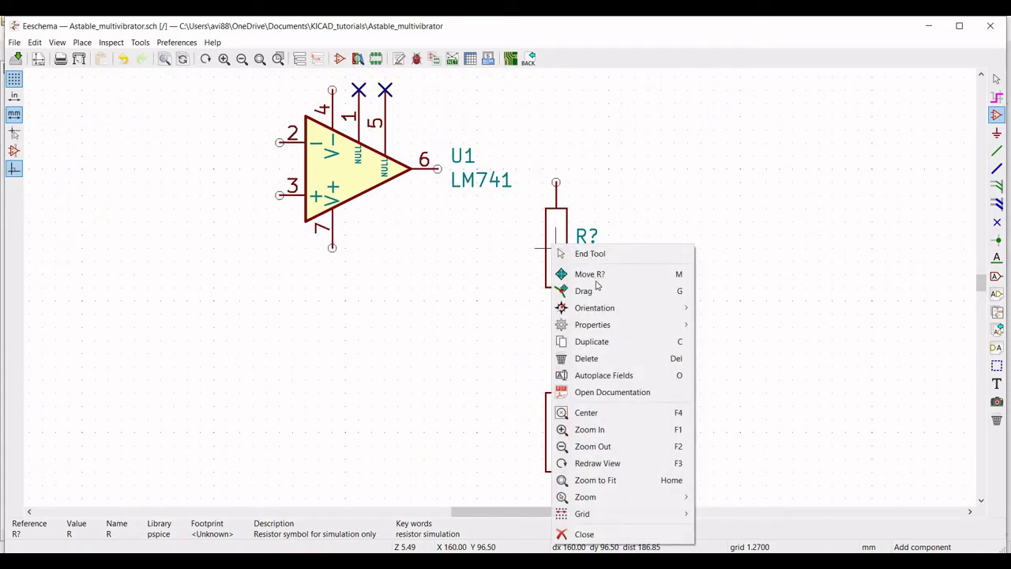
mouse_move(620, 325)
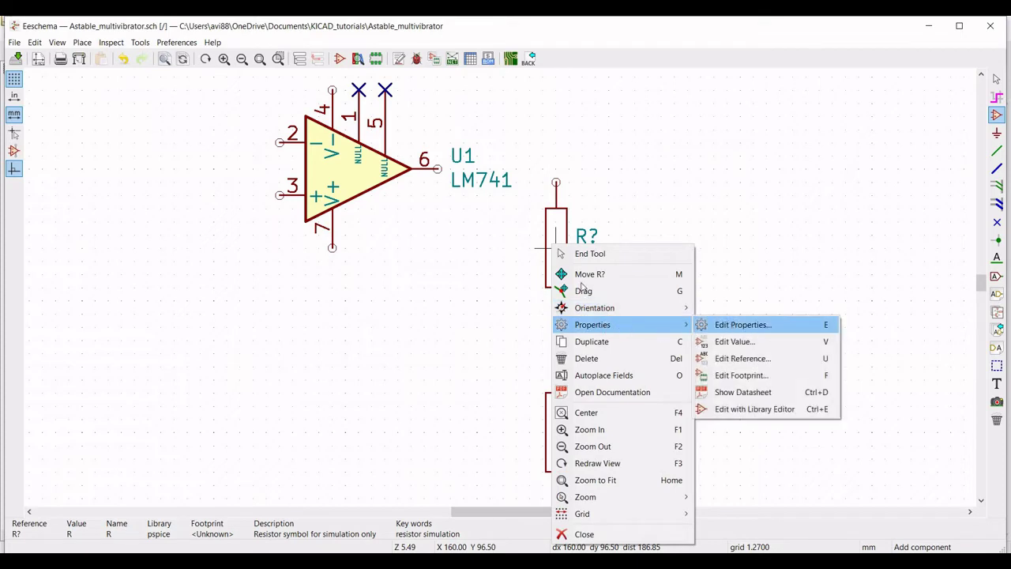
key(Return)
text(R2)
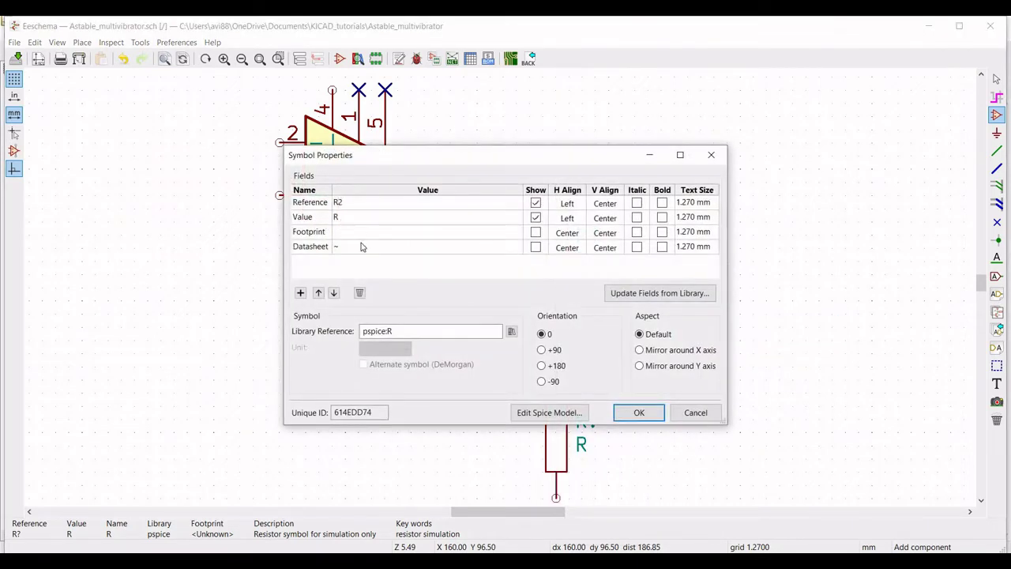
key(Tab)
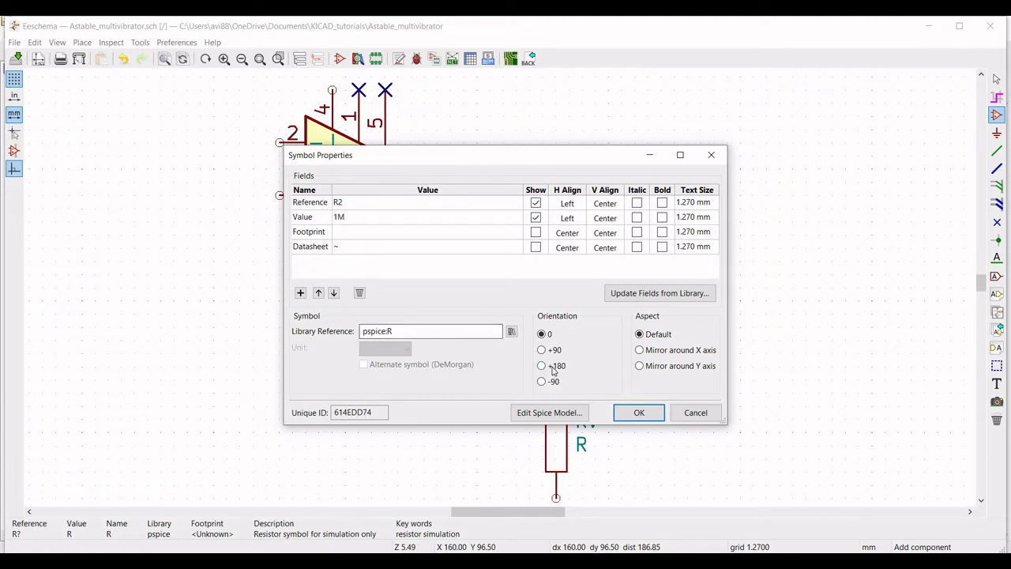
text(eg)
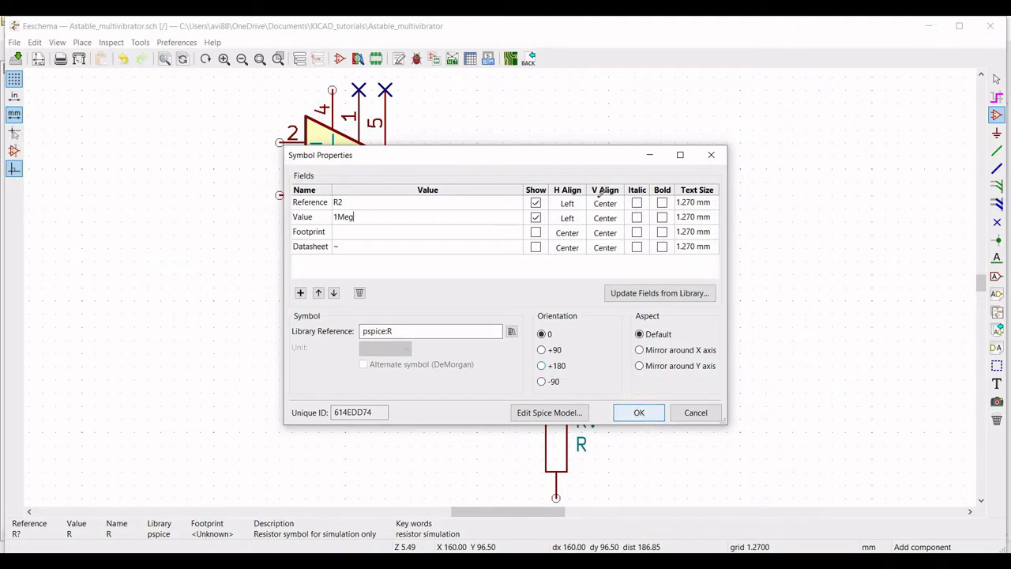
key(Return)
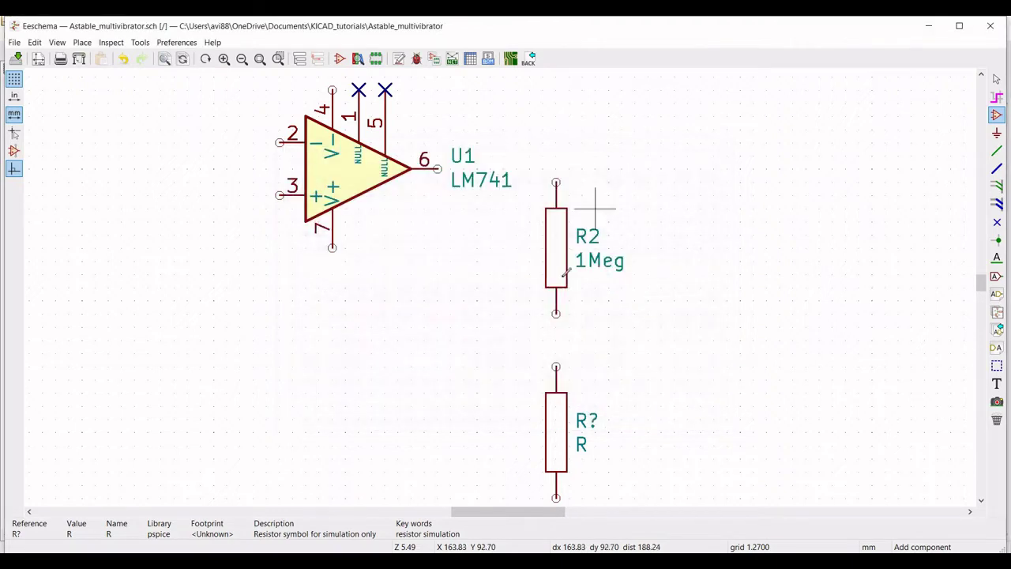
- Set the lower resistor's reference to R3 and value to 56k, then zoom out
right_click(555, 431)
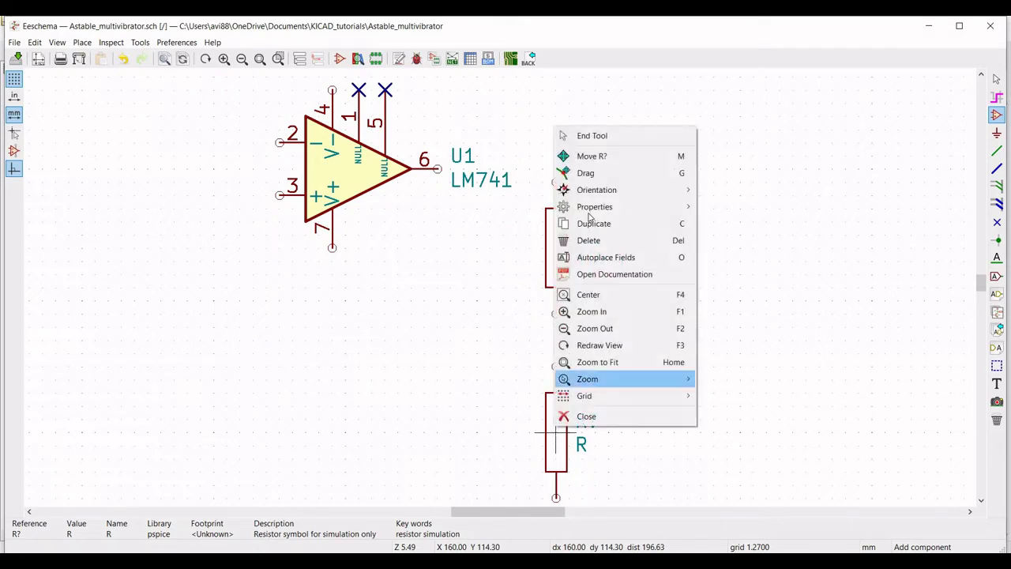
key(e)
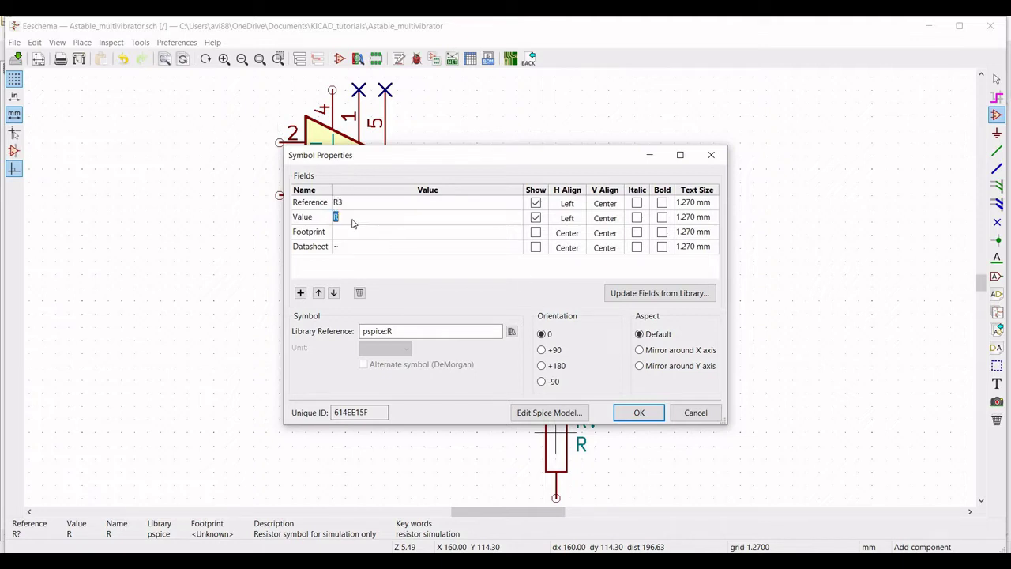
text(56k)
click(636, 412)
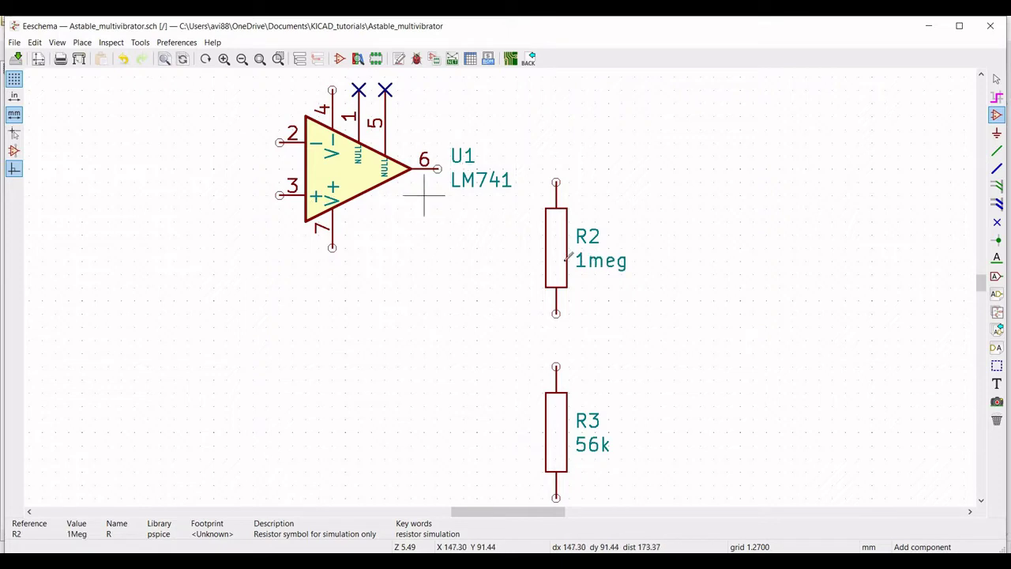
click(242, 59)
drag(980, 293, 980, 275)
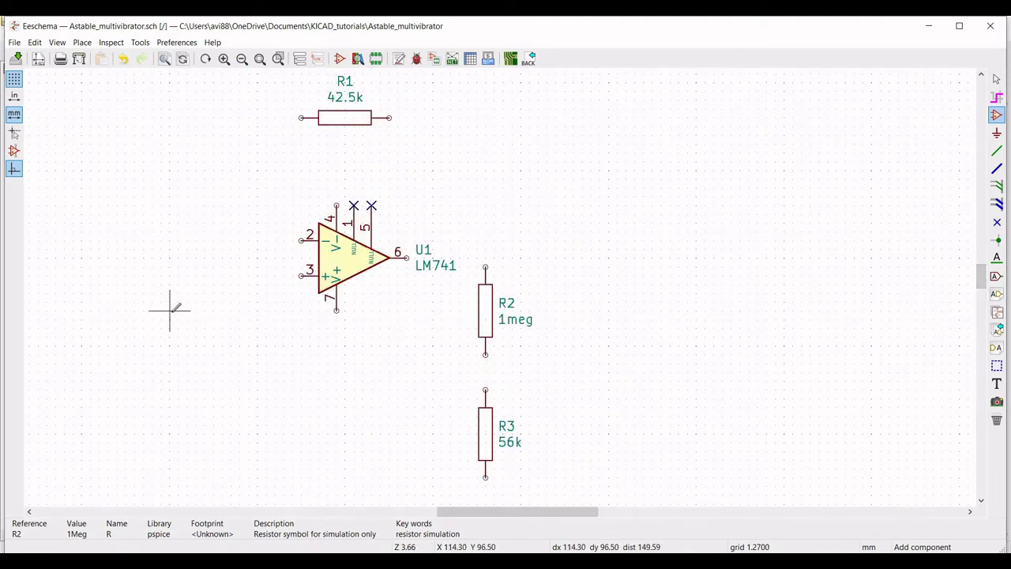
- Place a pspice capacitor C to the left of the op-amp
click(151, 268)
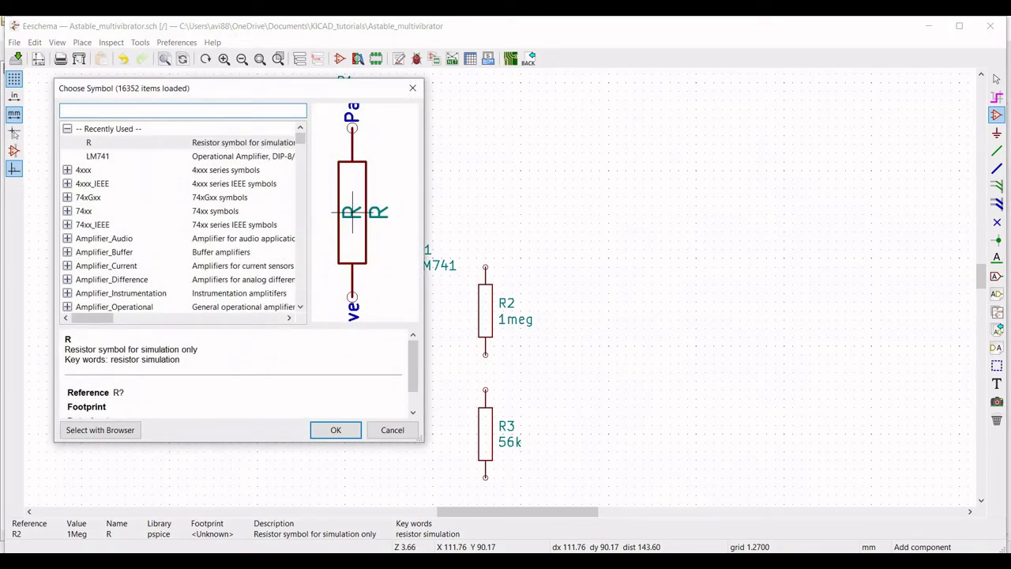
text(pspic)
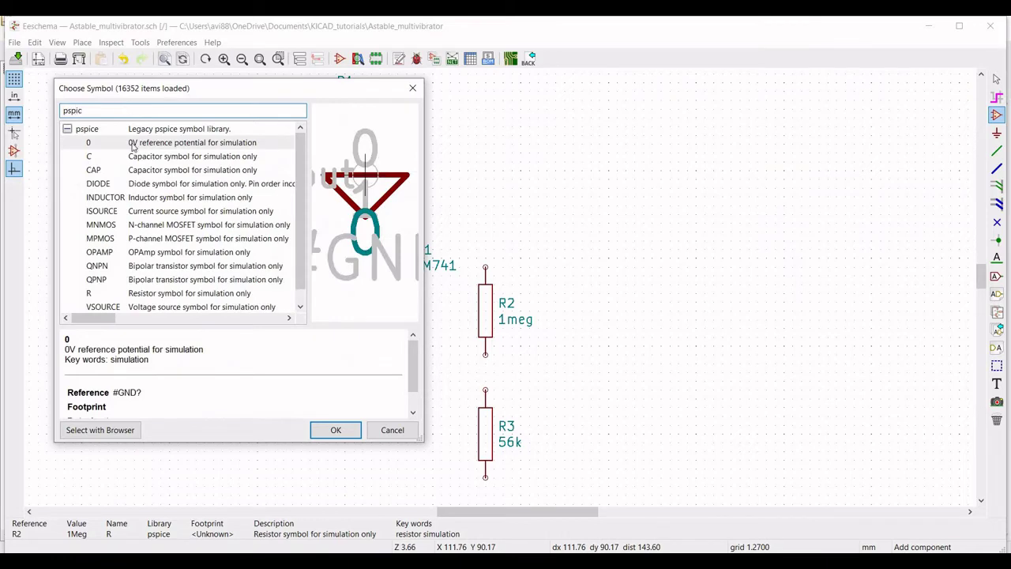
click(138, 161)
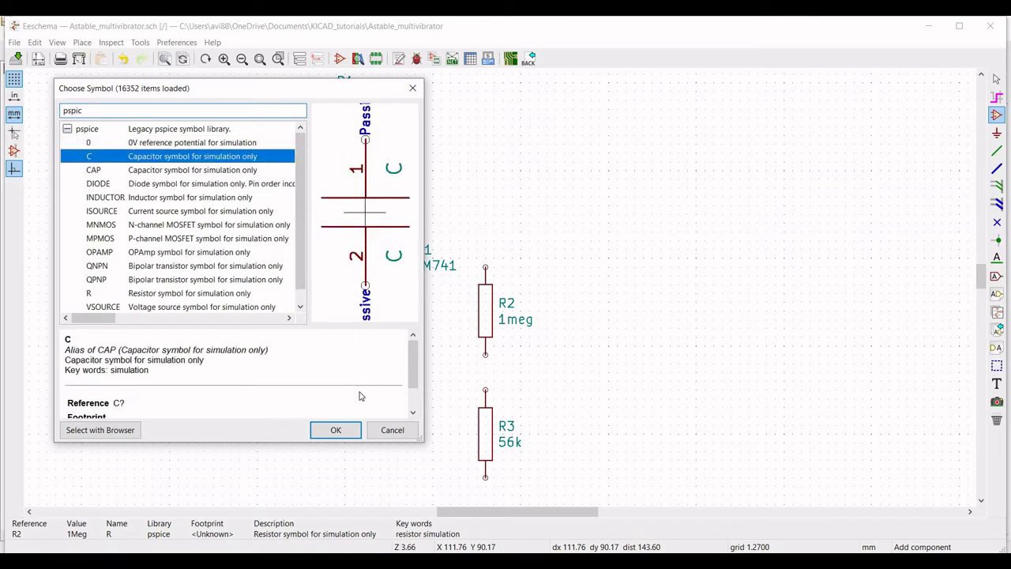
click(334, 430)
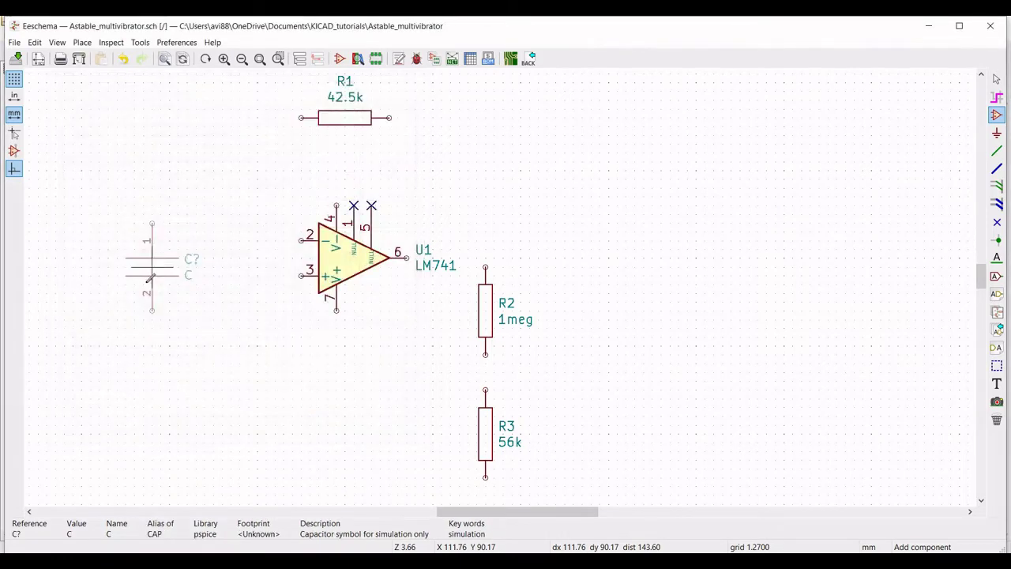
click(149, 278)
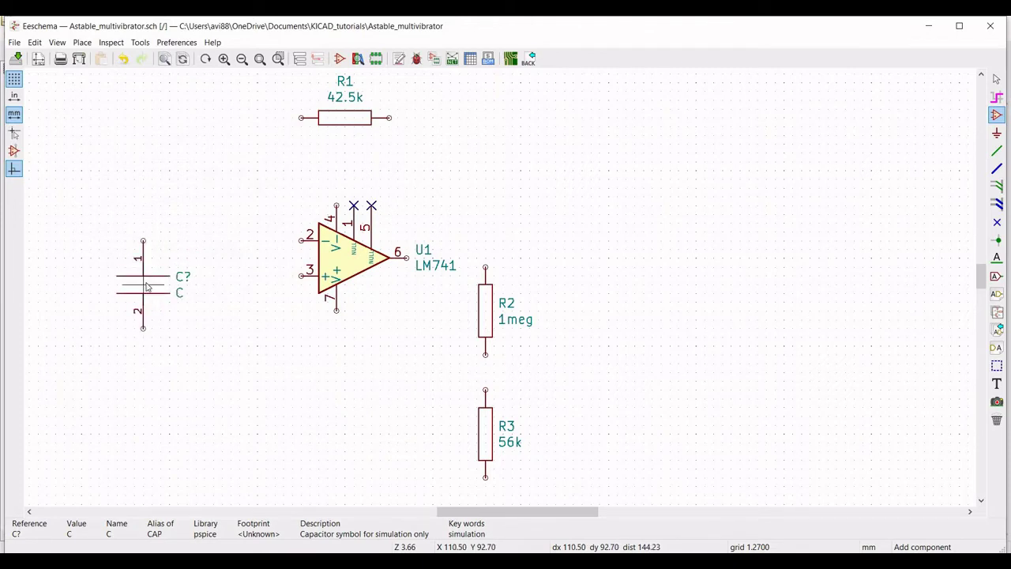
- Give the capacitor reference C1 and value 0.1u
right_click(146, 258)
mouse_move(221, 335)
click(323, 336)
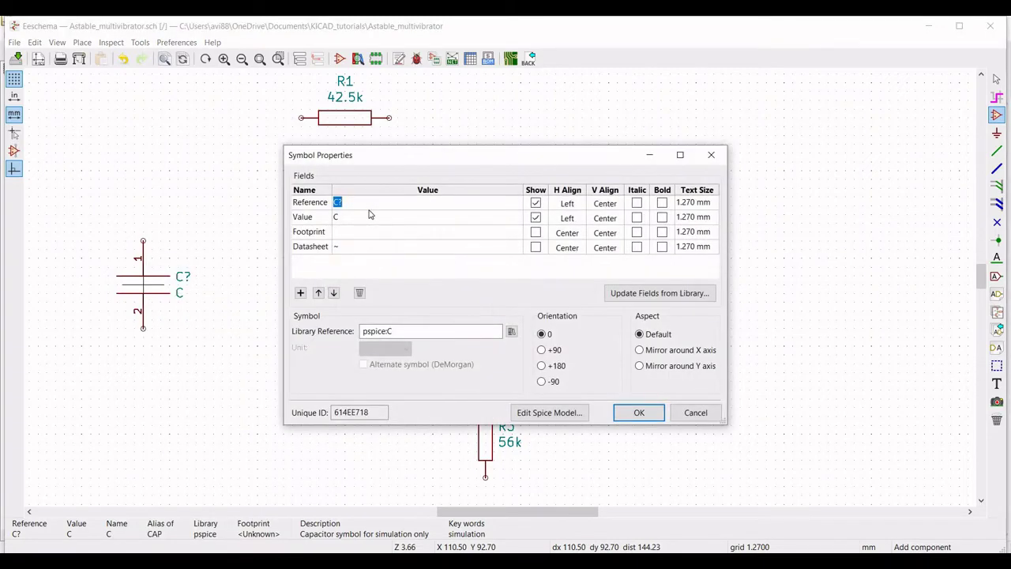
text(1)
click(344, 224)
text(0.1u)
click(639, 414)
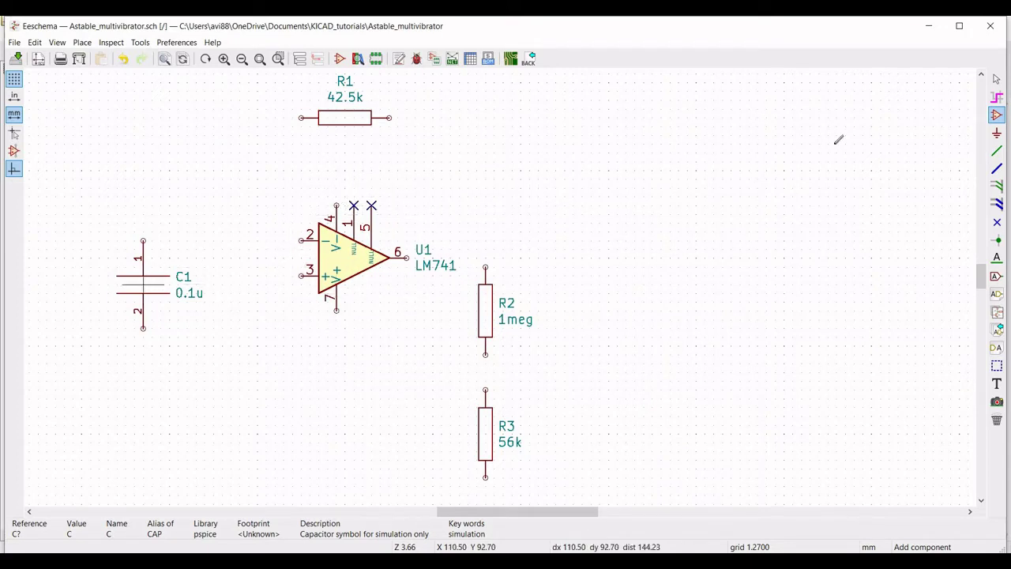
- Place two pspice VSOURCE voltage sources side by side at the sheet's upper right
click(654, 133)
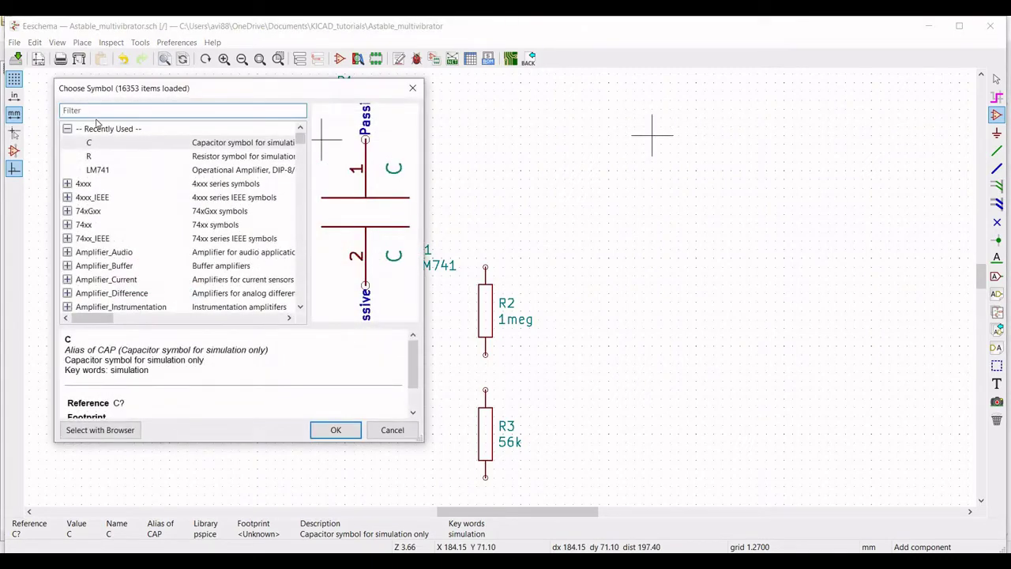
text(pspice)
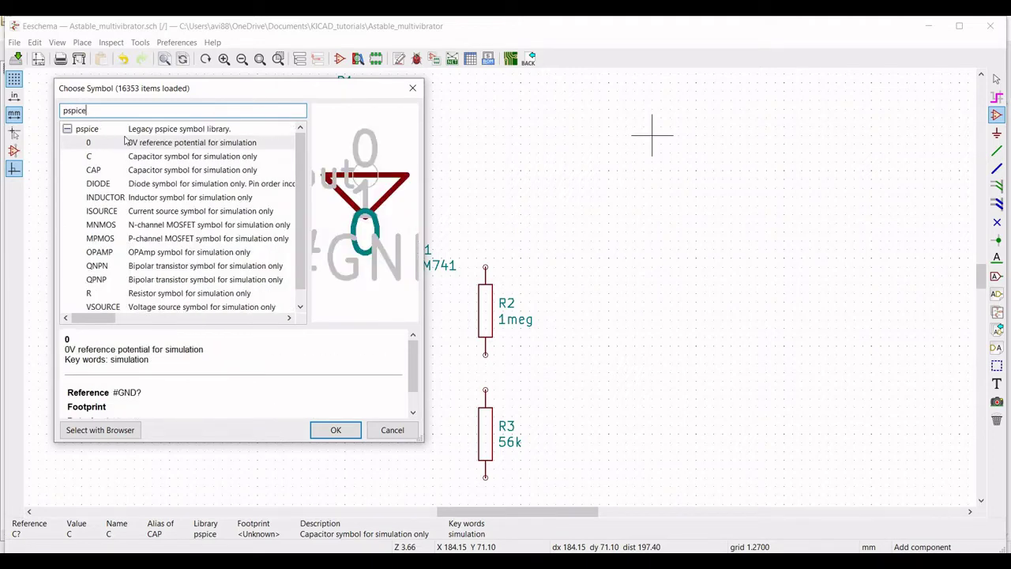
click(103, 307)
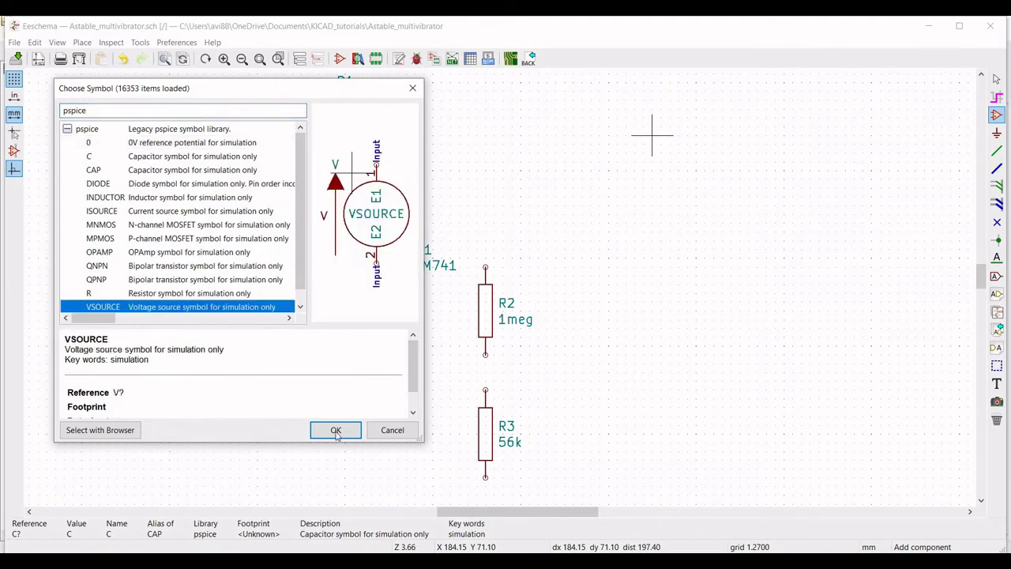
click(336, 430)
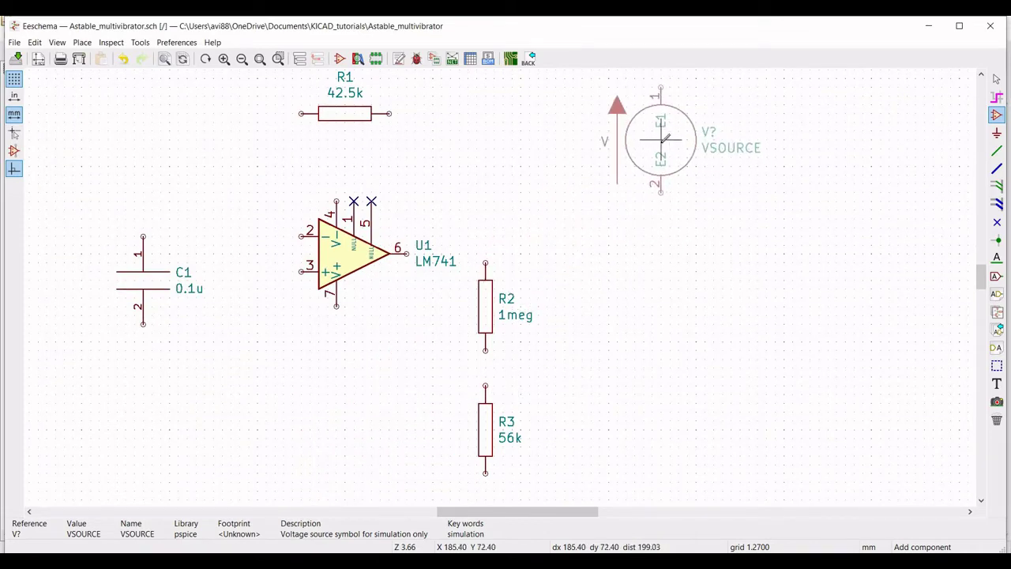
click(846, 135)
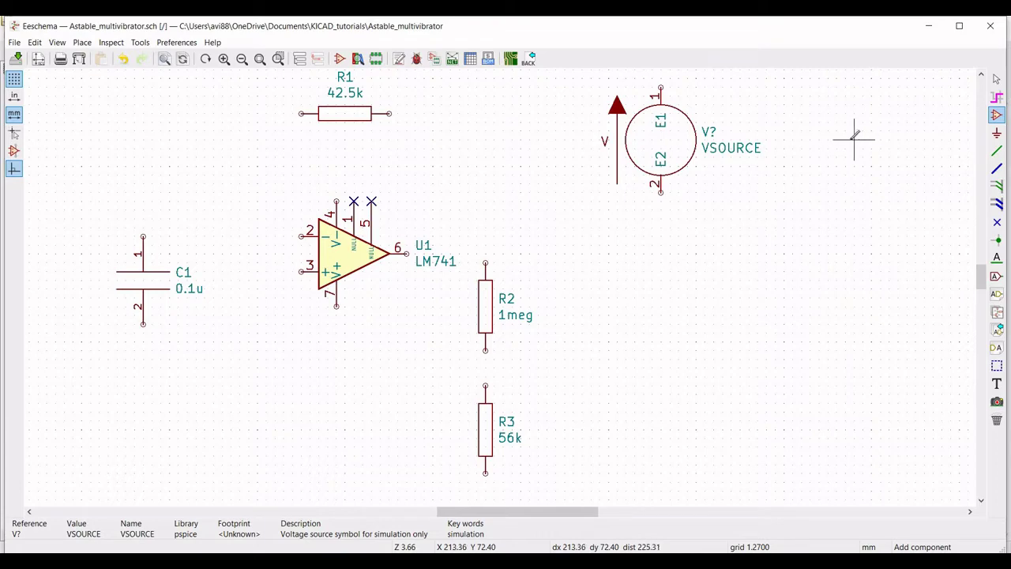
click(851, 143)
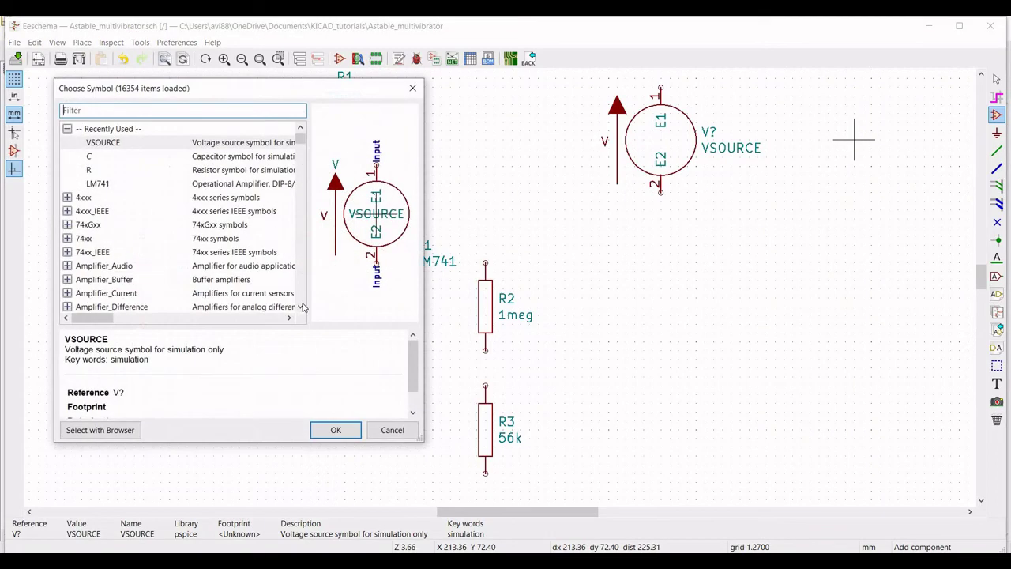
click(336, 429)
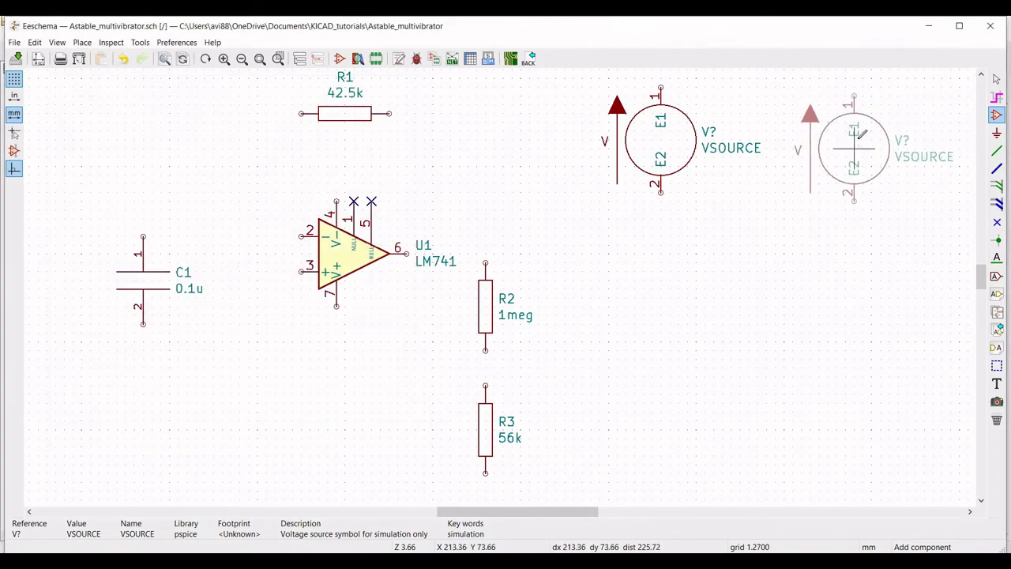
click(948, 175)
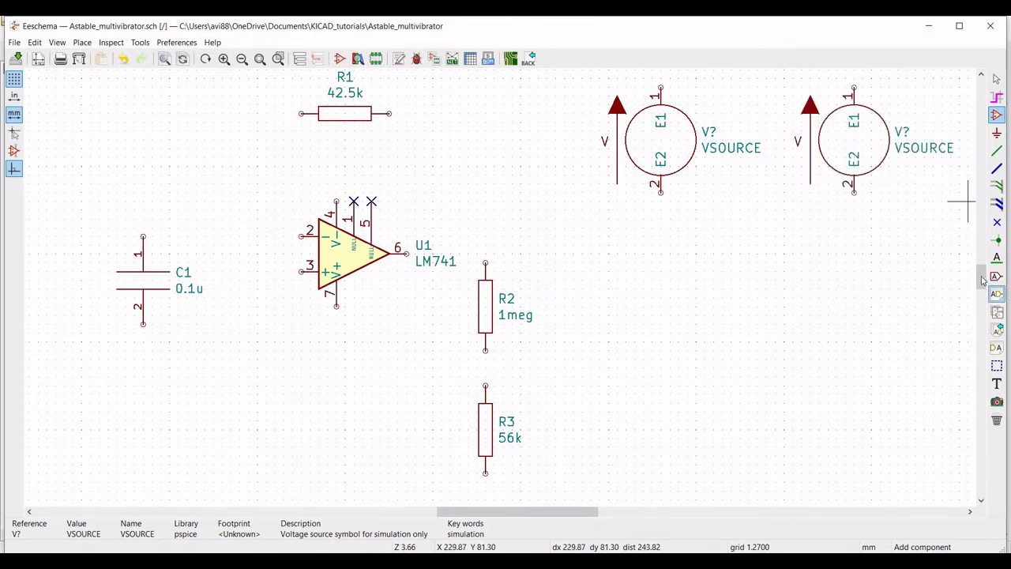
scroll(967, 252, up, 1)
scroll(967, 253, up, 1)
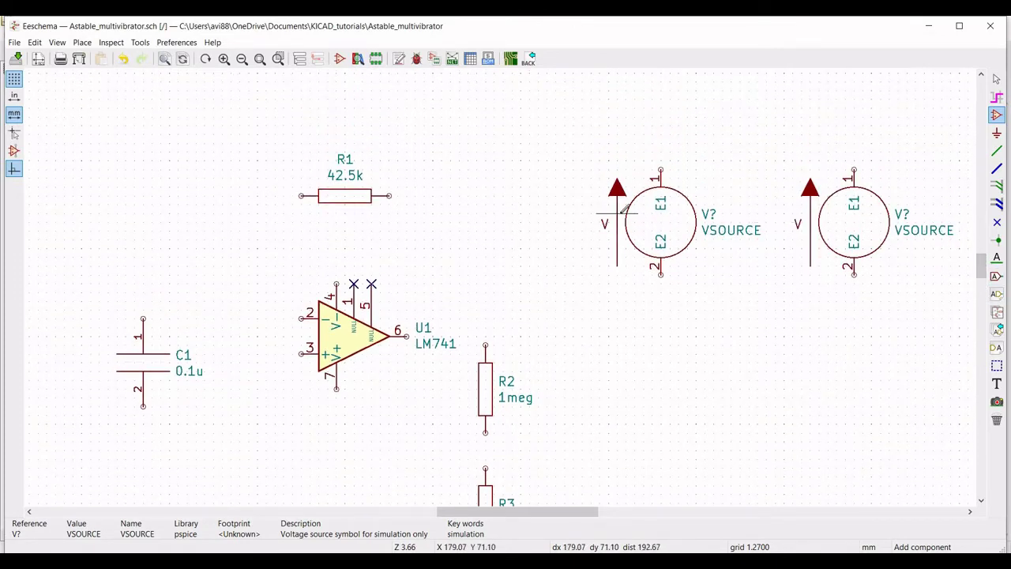
- Reference the first voltage source Vcc, clear its value, and give it a DC 10 Spice model
right_click(661, 218)
mouse_move(704, 298)
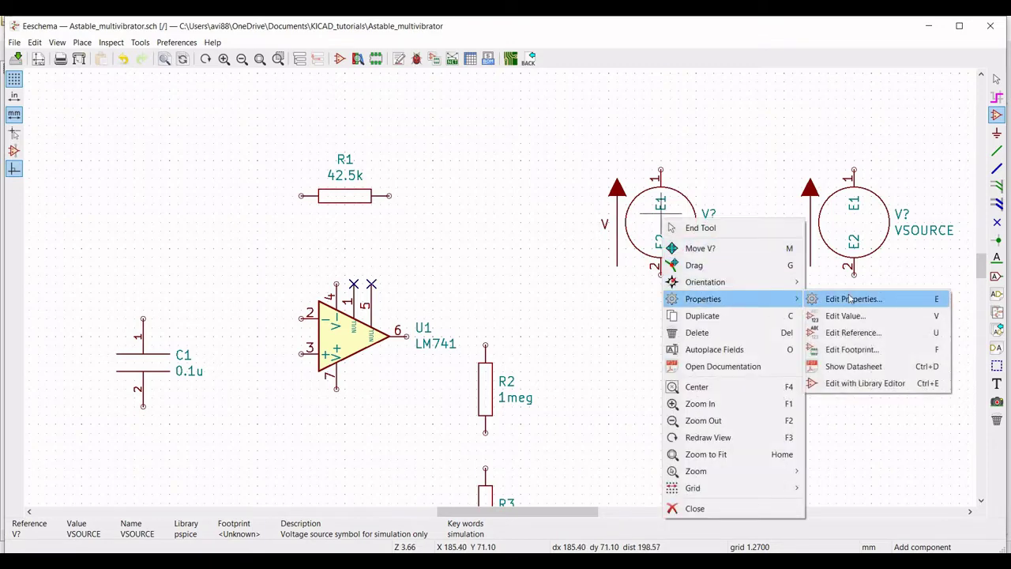
click(853, 299)
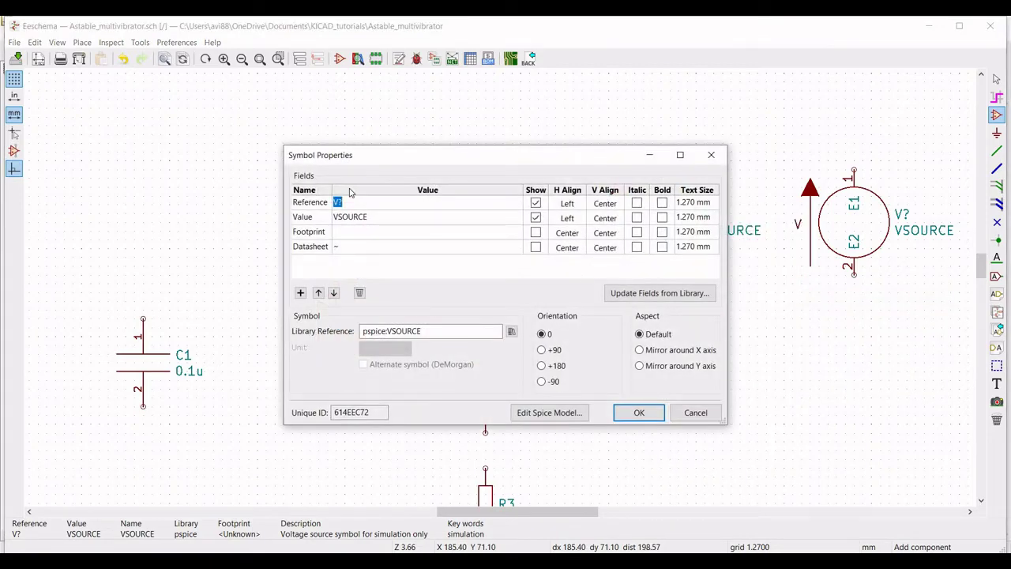
text(Vcc)
click(345, 219)
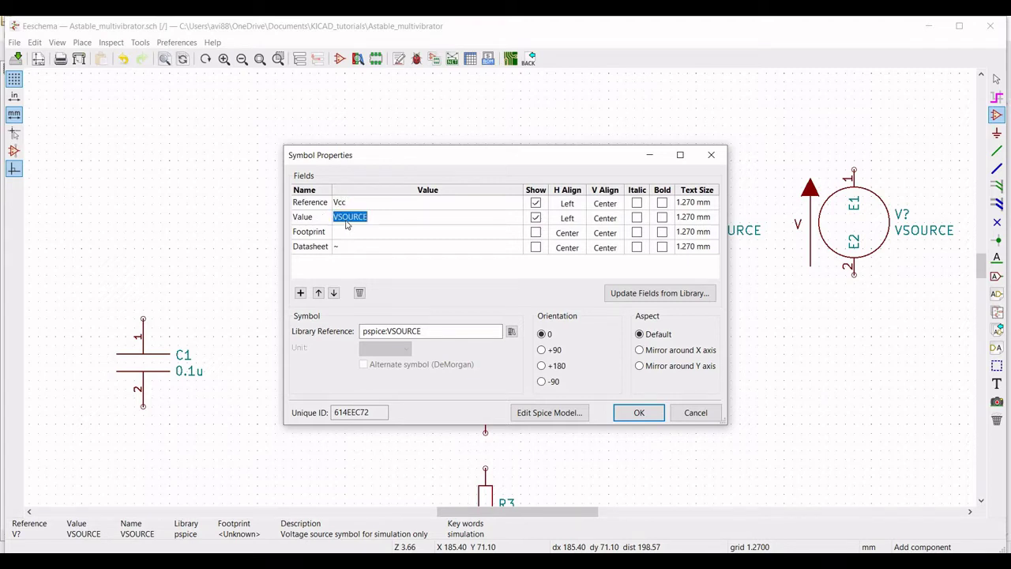
key(BackSpace)
click(545, 412)
click(407, 140)
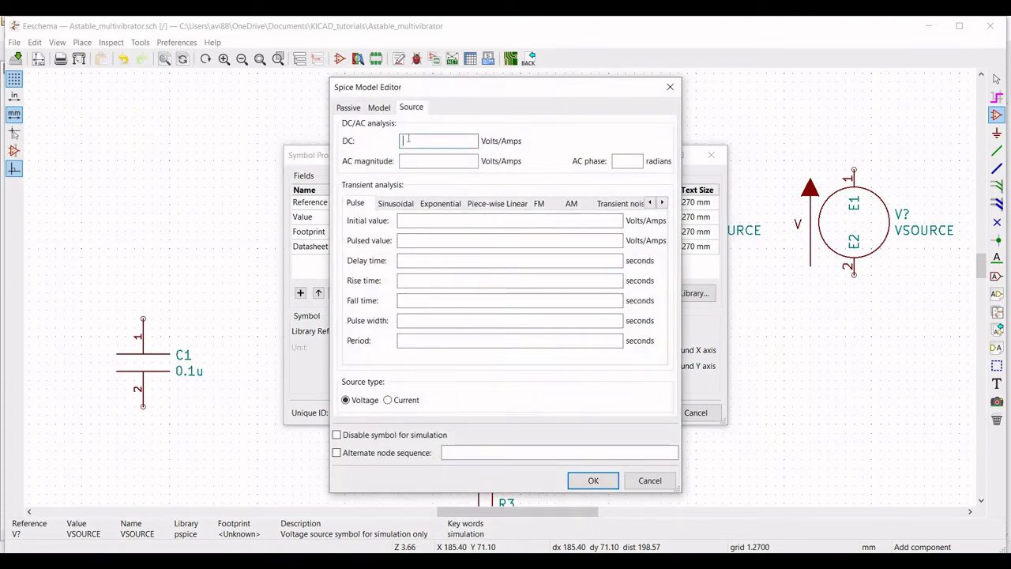
text(10)
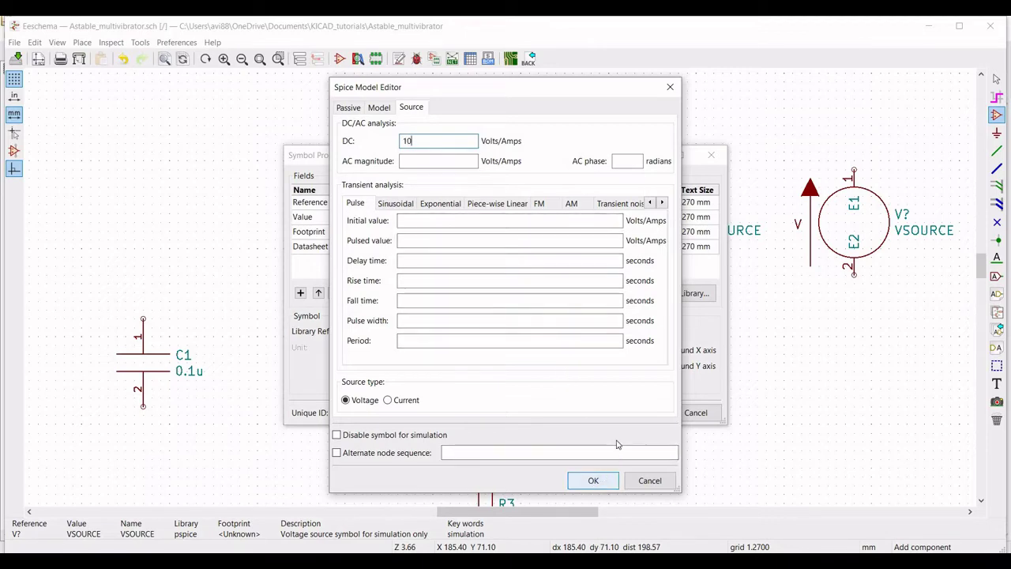
click(593, 480)
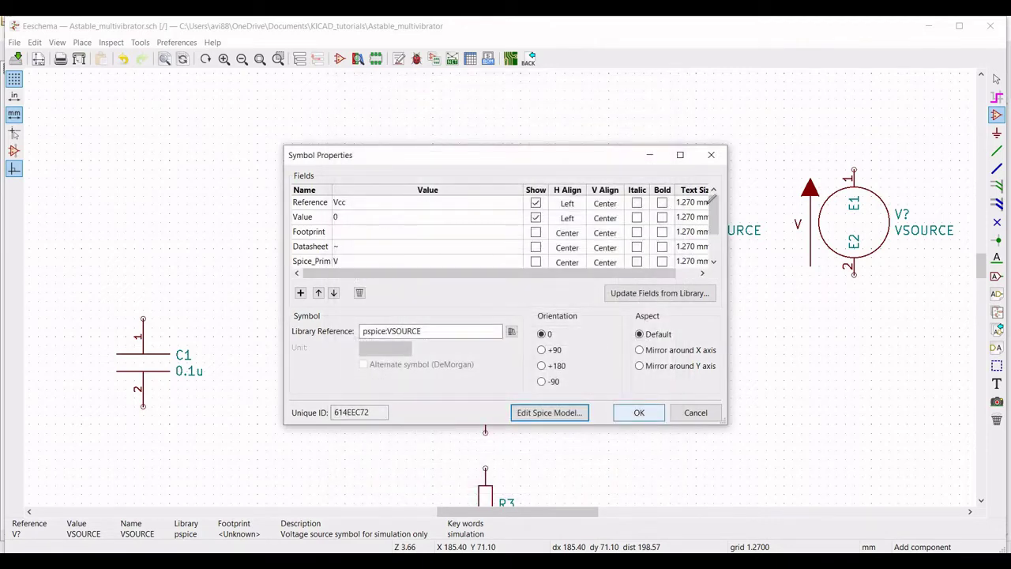
click(639, 413)
- Reference the second voltage source Vee with value -10 and a DC 10 Spice model
right_click(862, 223)
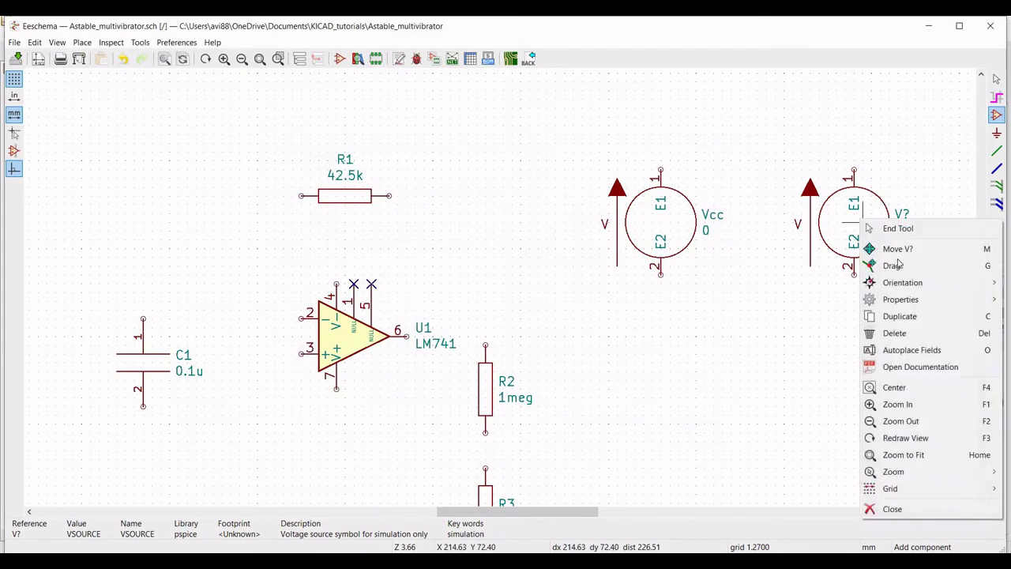
mouse_move(906, 300)
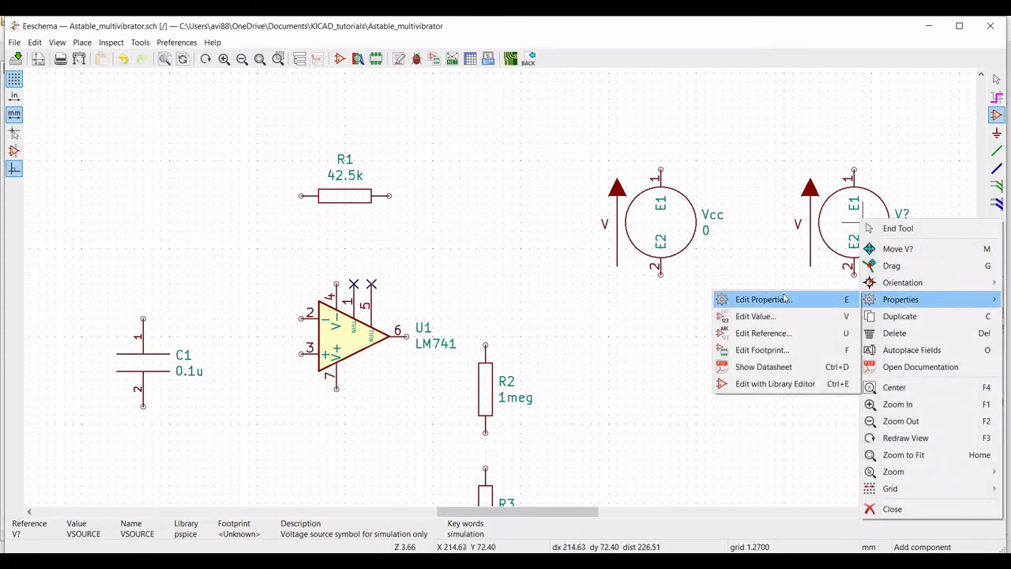
click(784, 299)
text(Vee)
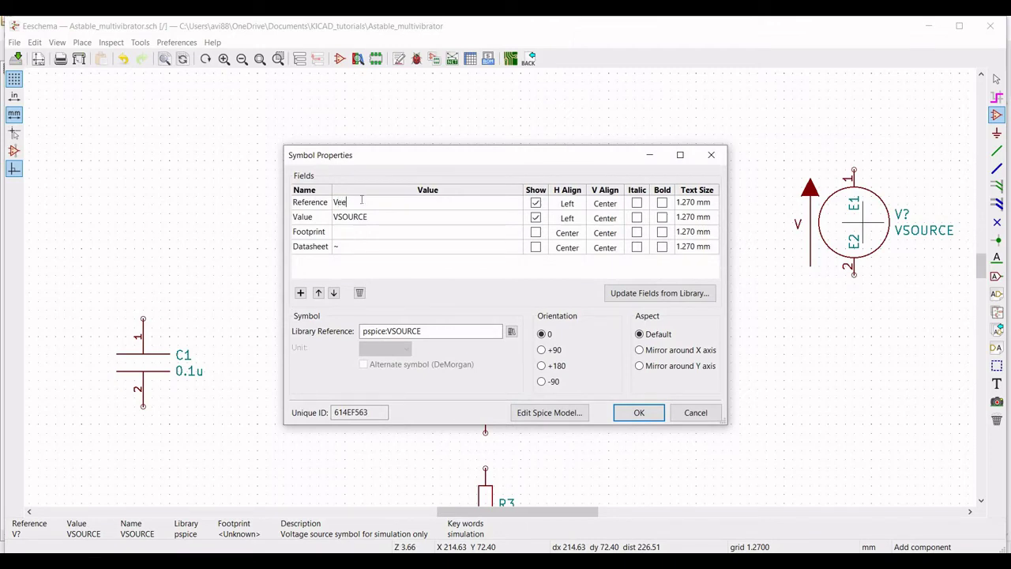
click(360, 218)
text(-10)
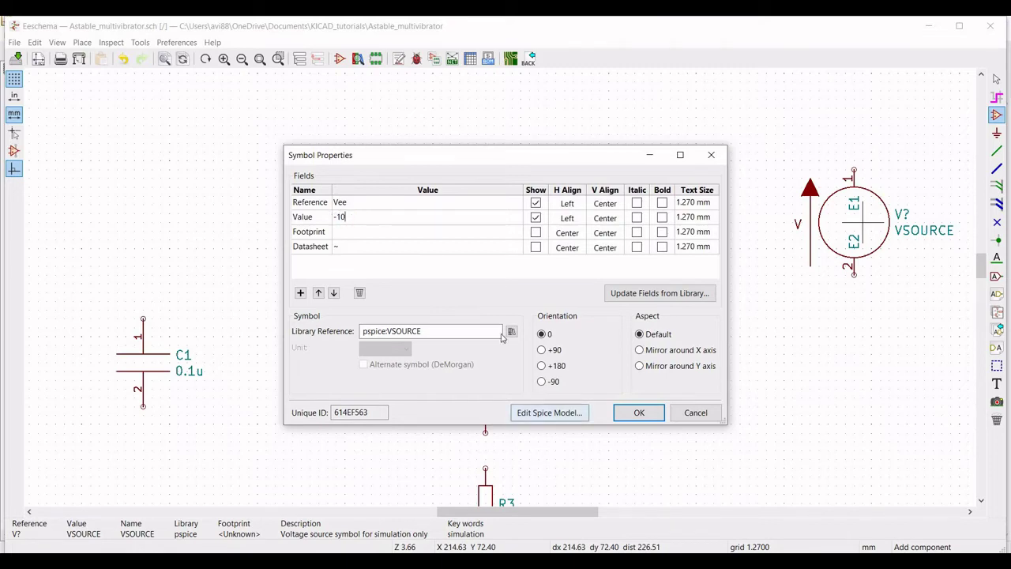
click(537, 412)
click(420, 141)
text(10)
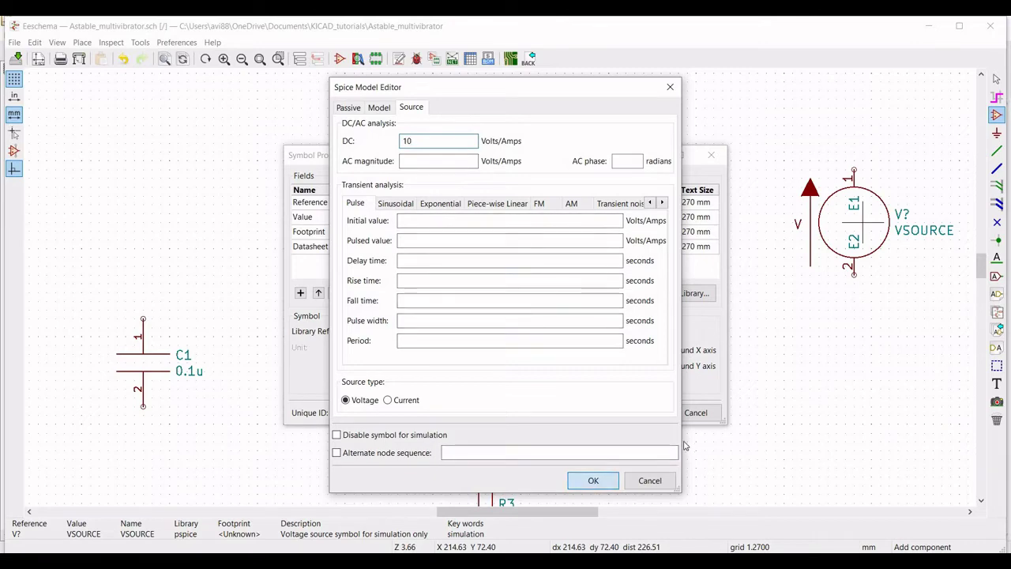
click(593, 480)
click(641, 411)
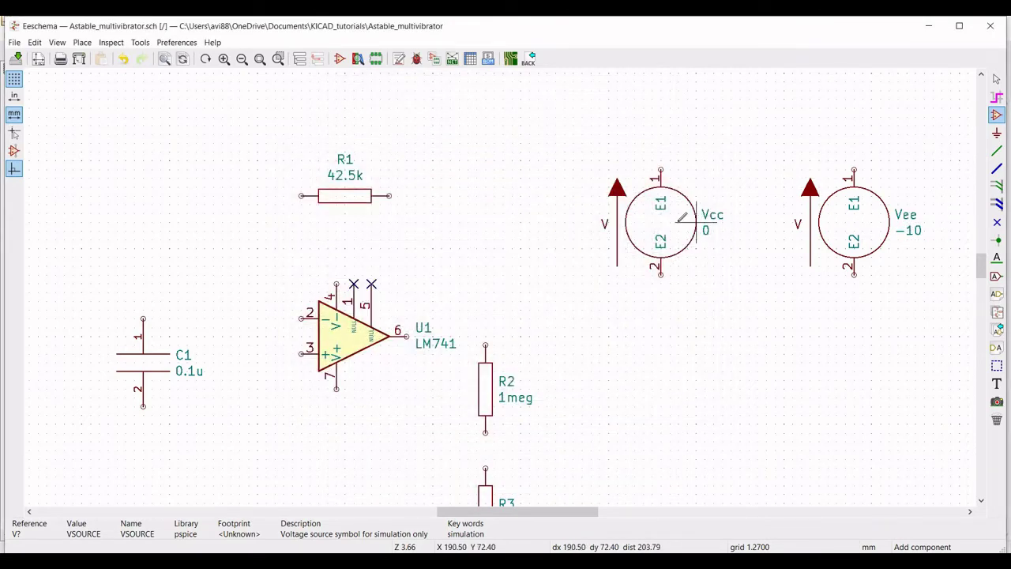
- Correct the Vcc source's displayed value to 10
right_click(679, 221)
mouse_move(827, 312)
click(869, 302)
key(Down)
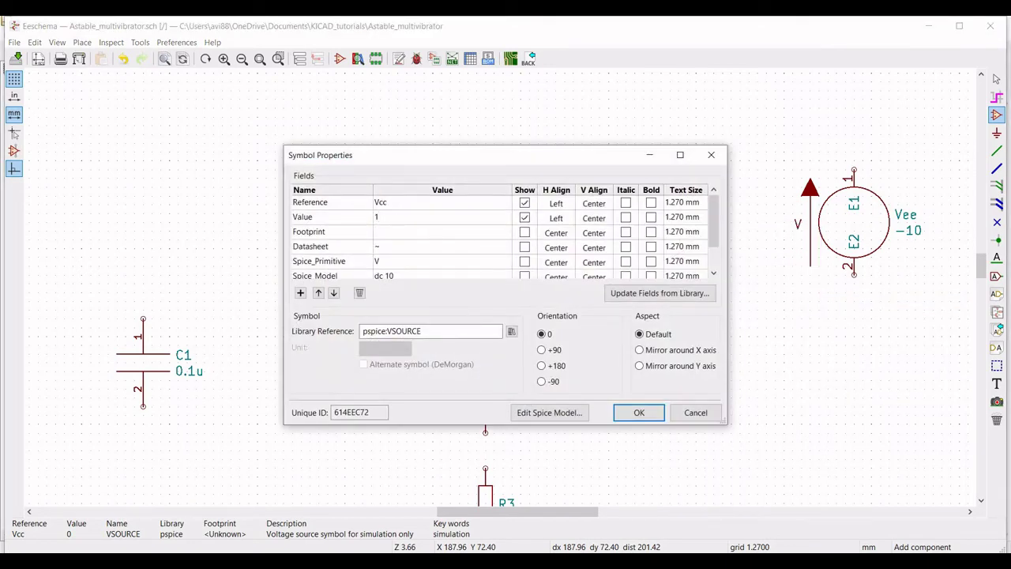
click(638, 412)
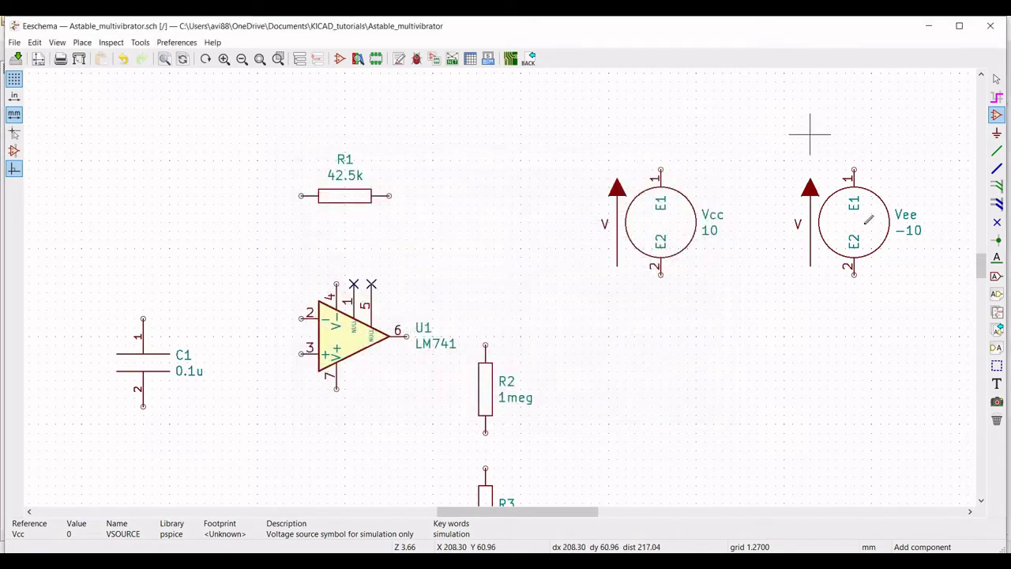
- Change the Vee source's Spice model DC value from 10 to -10
right_click(865, 225)
mouse_move(903, 309)
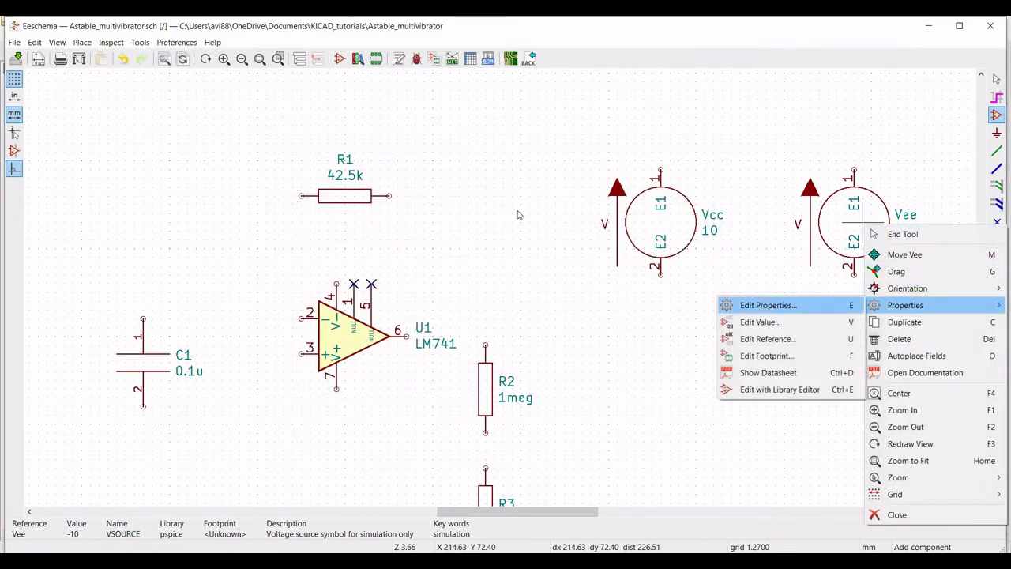
click(826, 305)
click(553, 413)
click(402, 141)
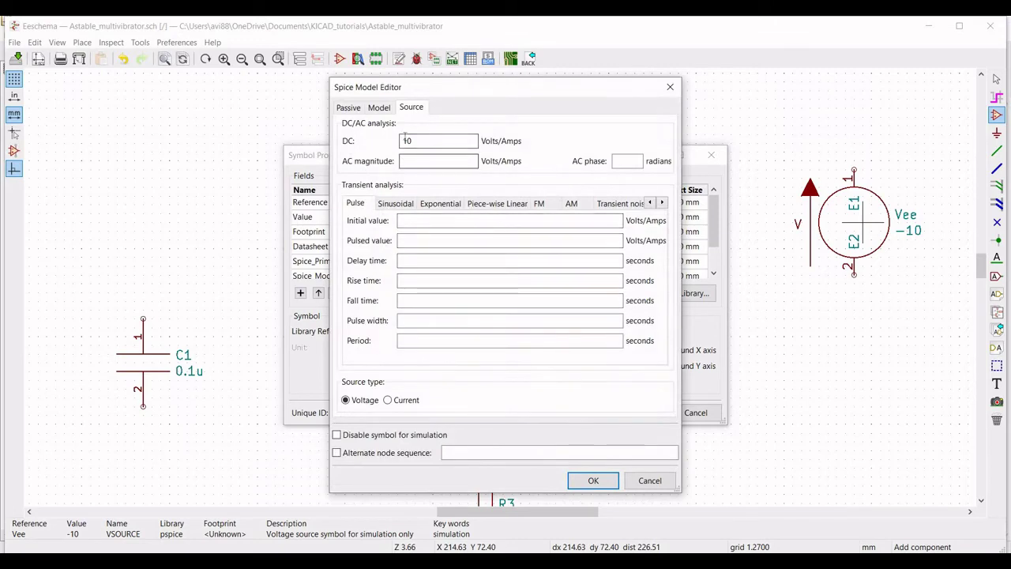
text(-)
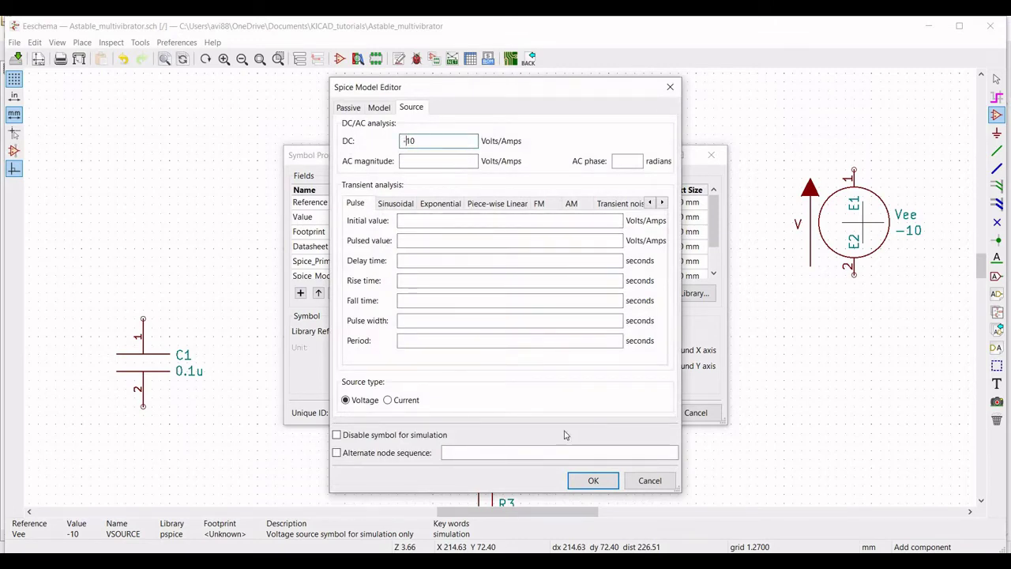
click(593, 480)
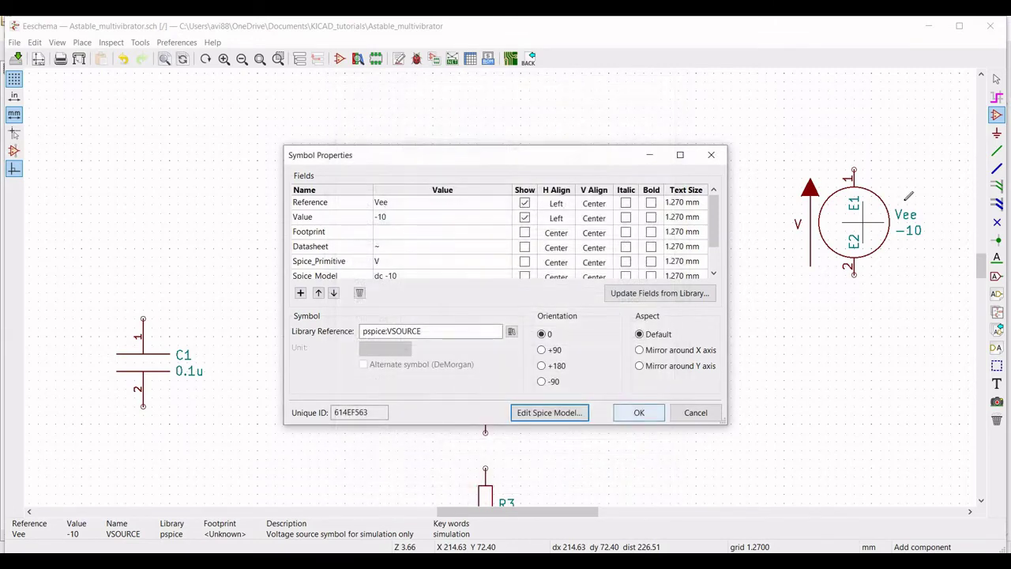
click(641, 413)
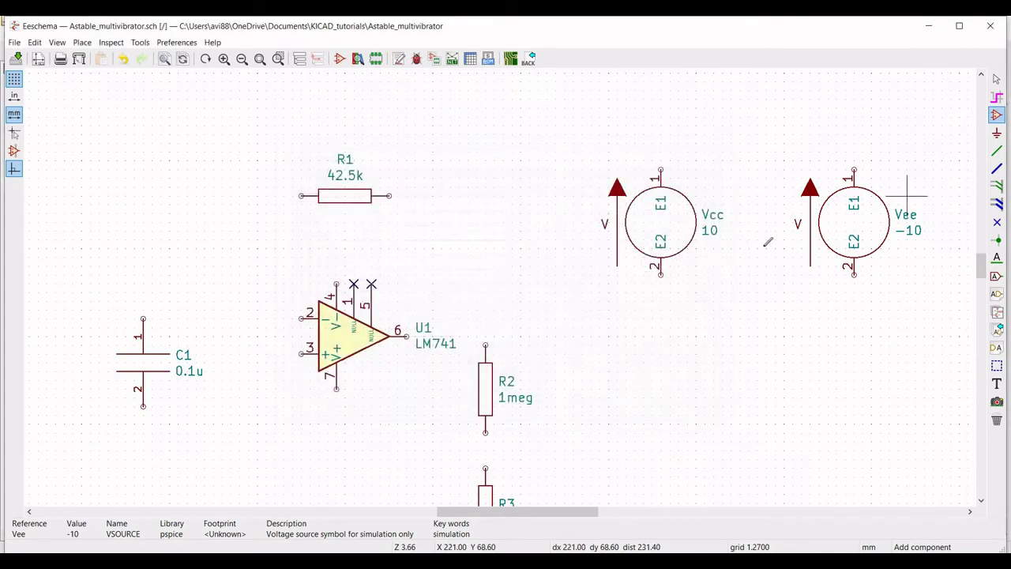
- Place GND power symbols on the lower pins of the Vcc and Vee sources
click(996, 135)
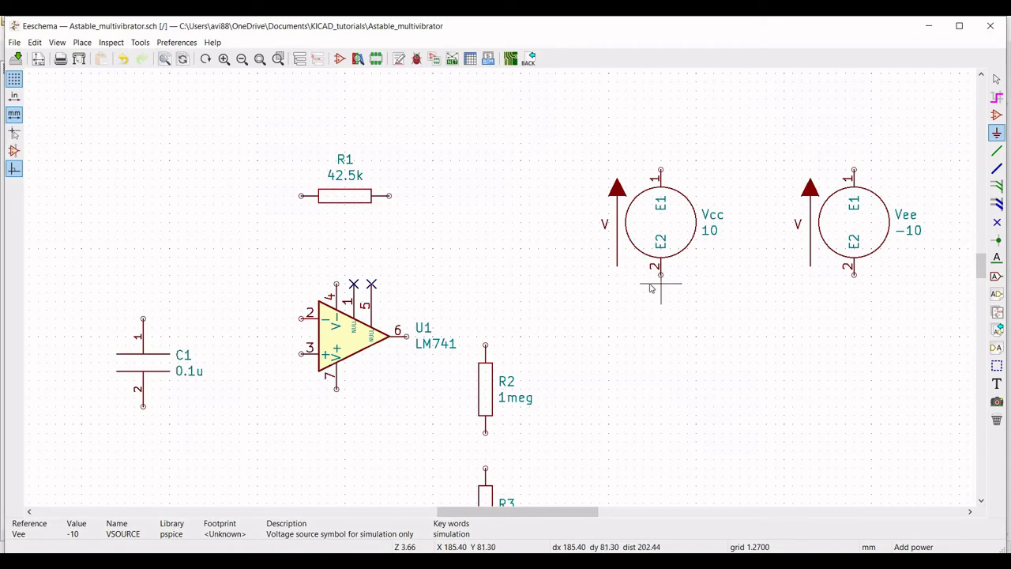
click(660, 283)
click(67, 143)
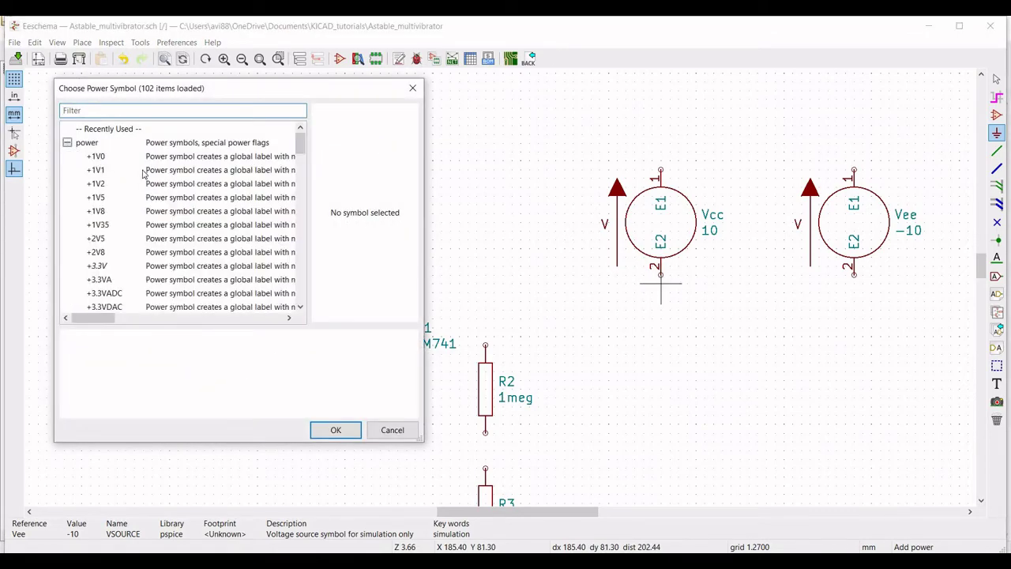
click(175, 110)
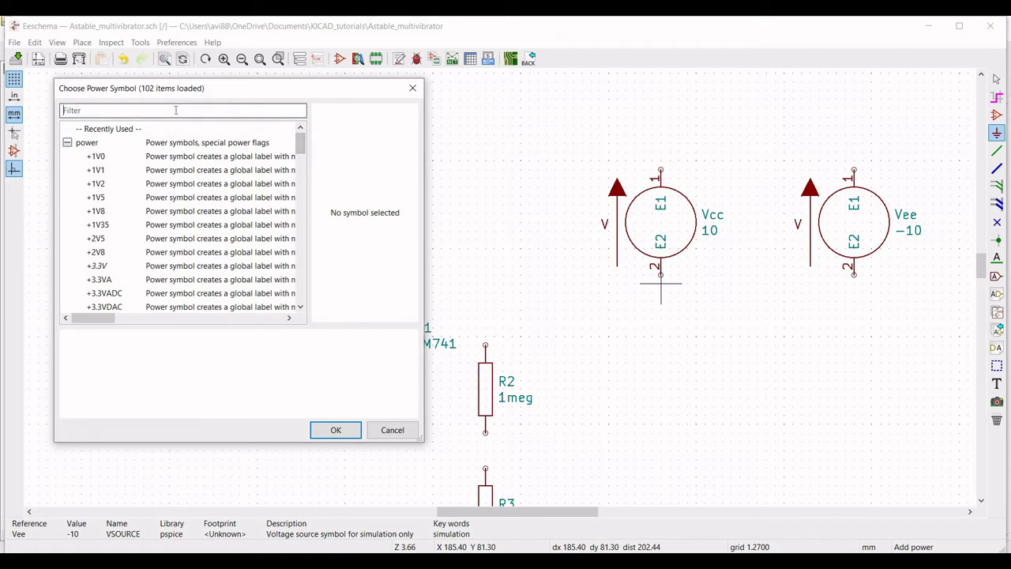
text(gnd)
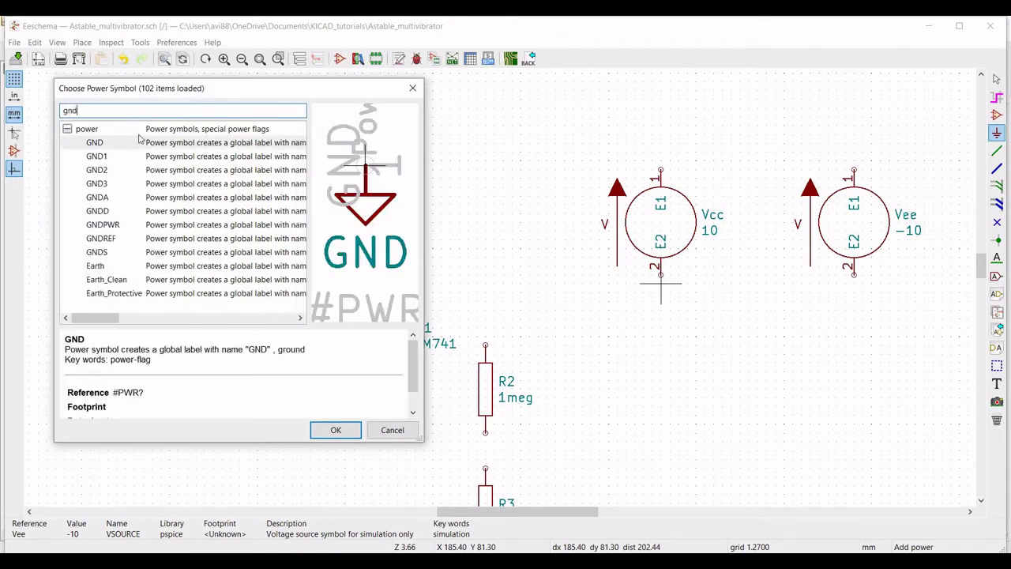
click(163, 143)
click(335, 430)
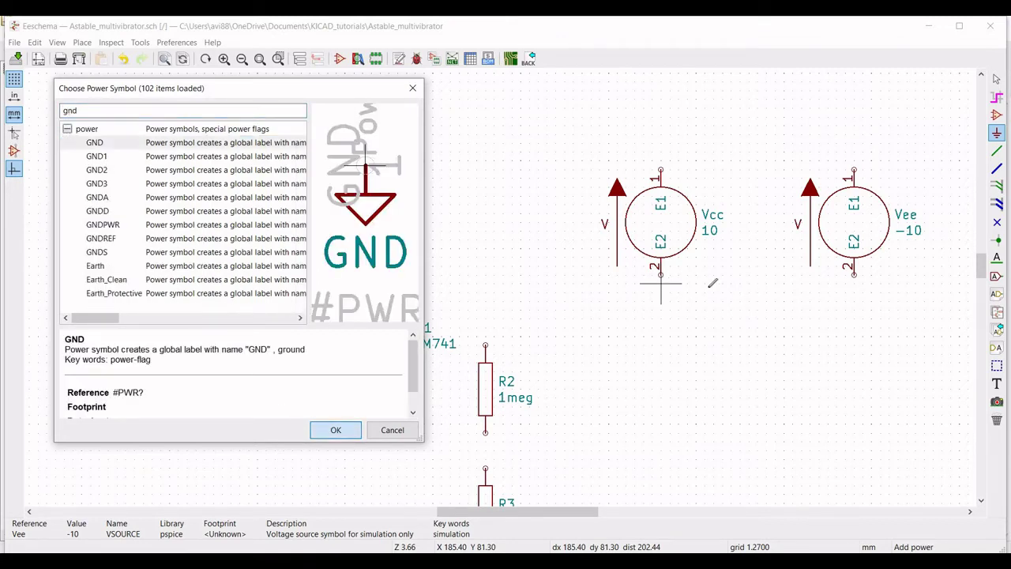
click(854, 275)
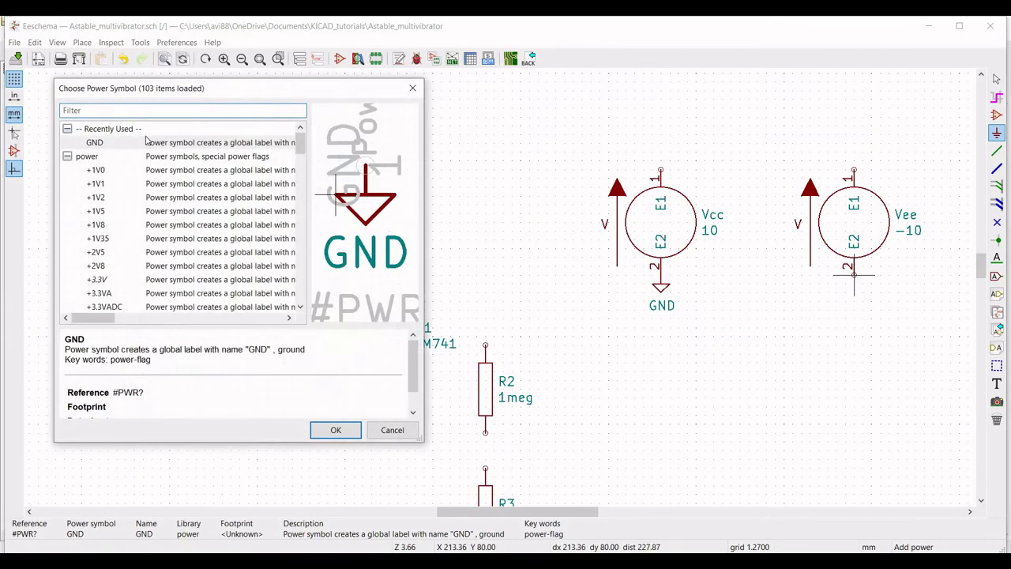
click(336, 430)
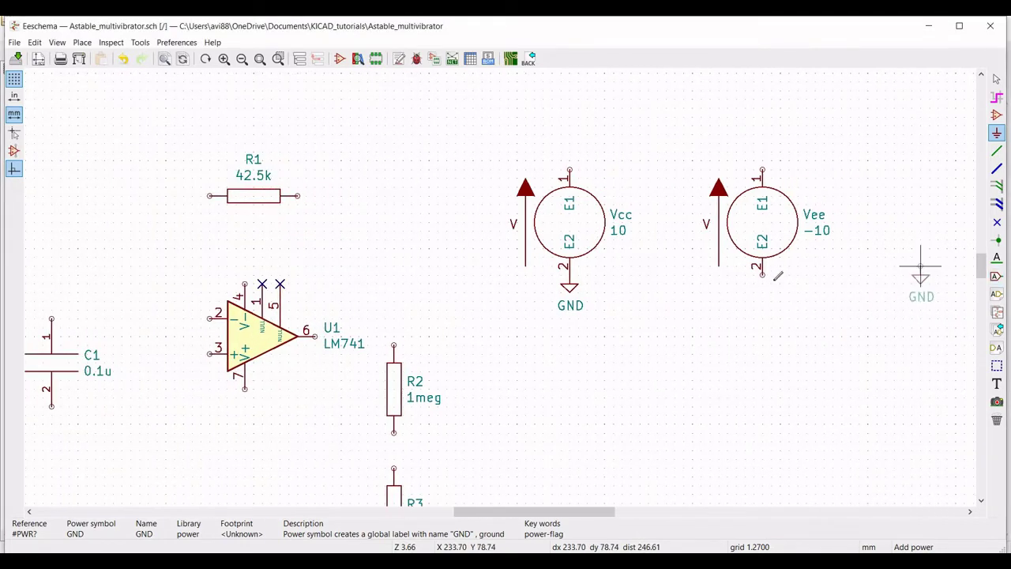
click(838, 276)
- Ground the lower pins of capacitor C1 and resistor R3 with GND symbols
scroll(979, 265, down, 3)
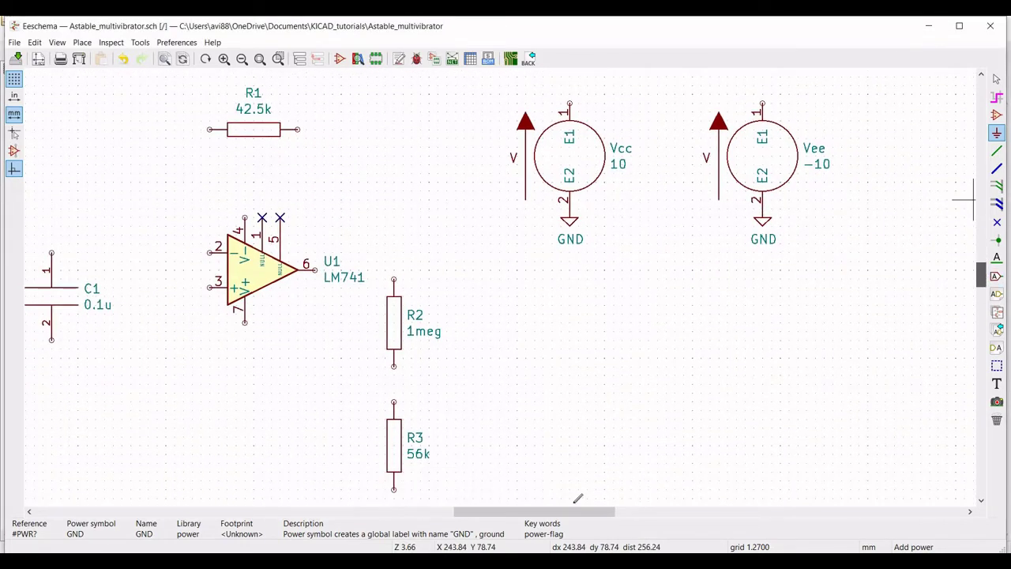
drag(577, 511, 550, 511)
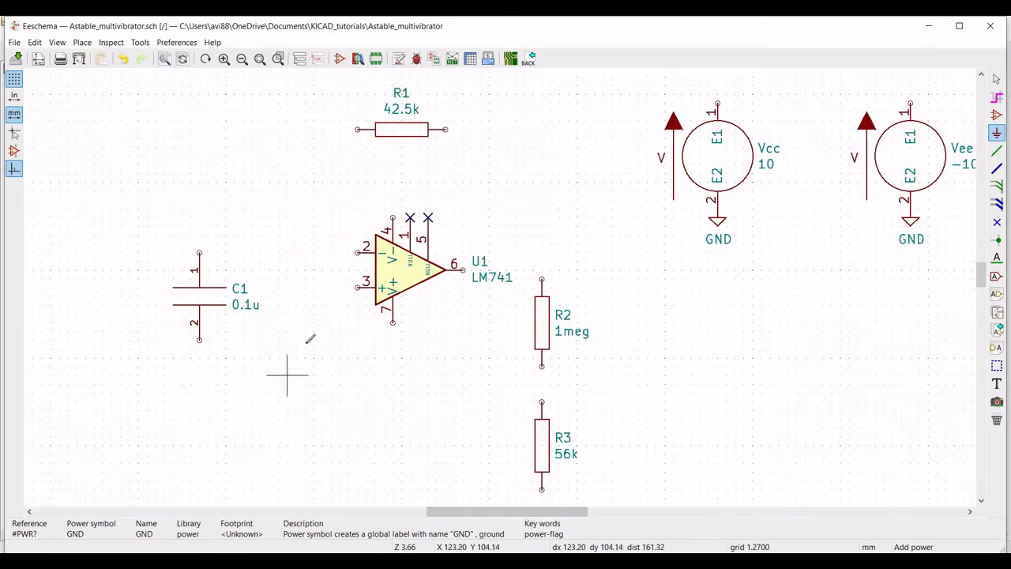
click(199, 342)
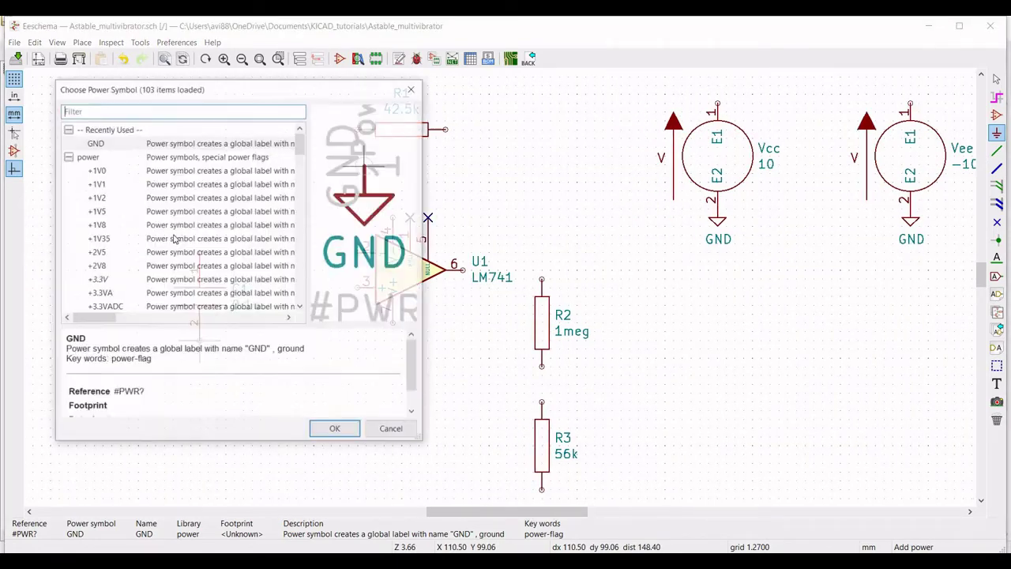
click(194, 147)
key(Return)
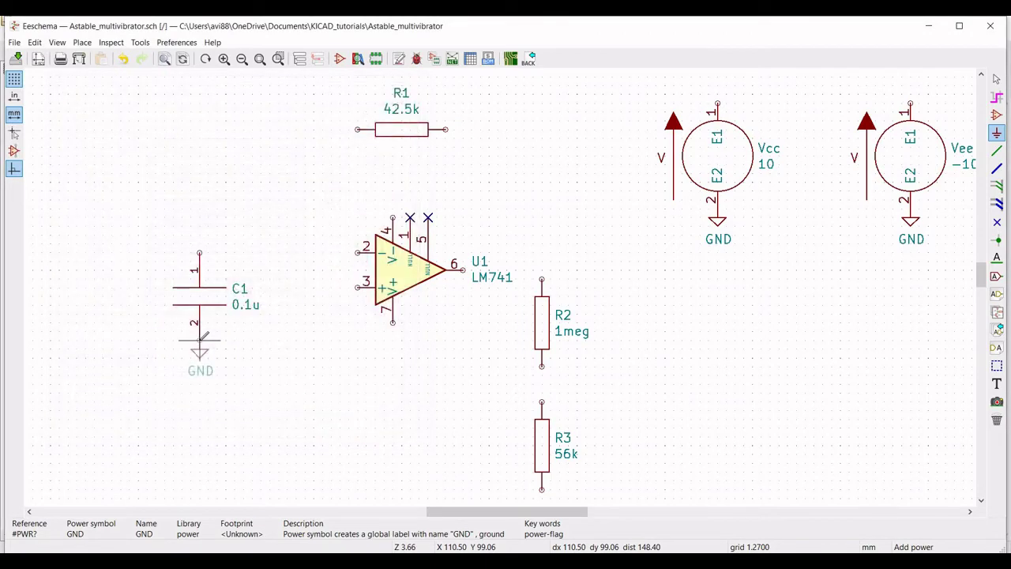
click(199, 342)
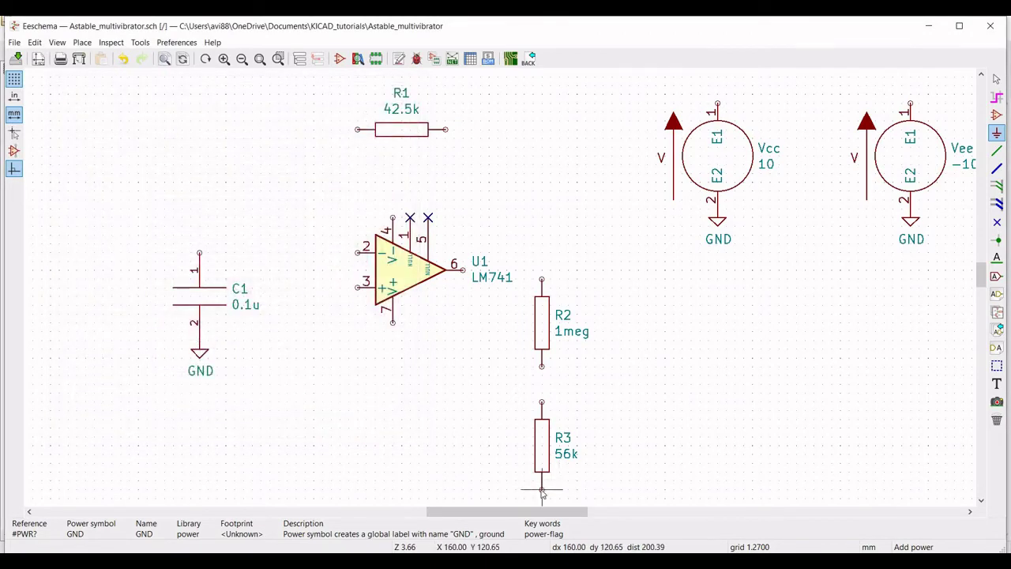
click(541, 494)
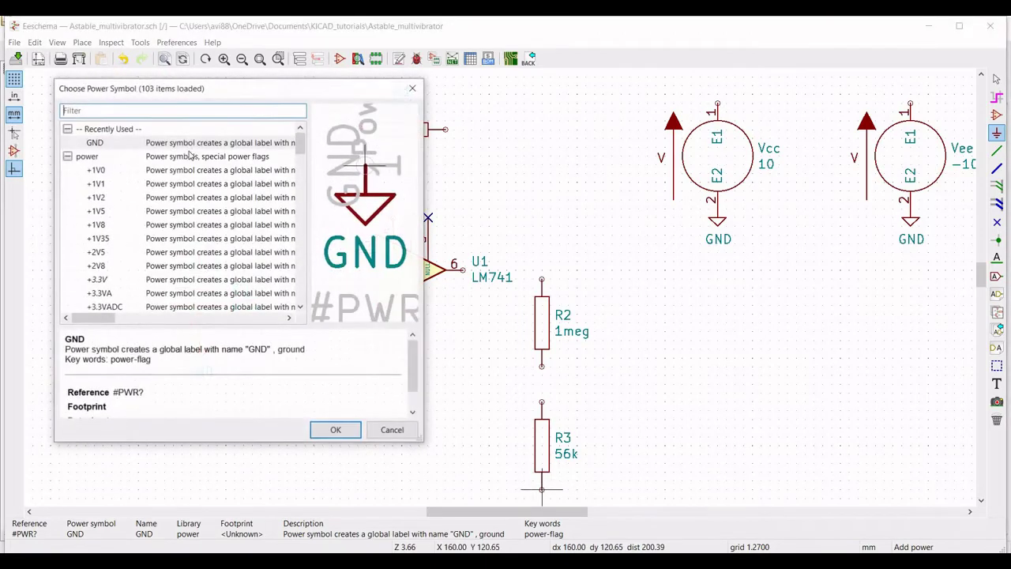
click(335, 428)
click(609, 361)
drag(983, 293, 983, 283)
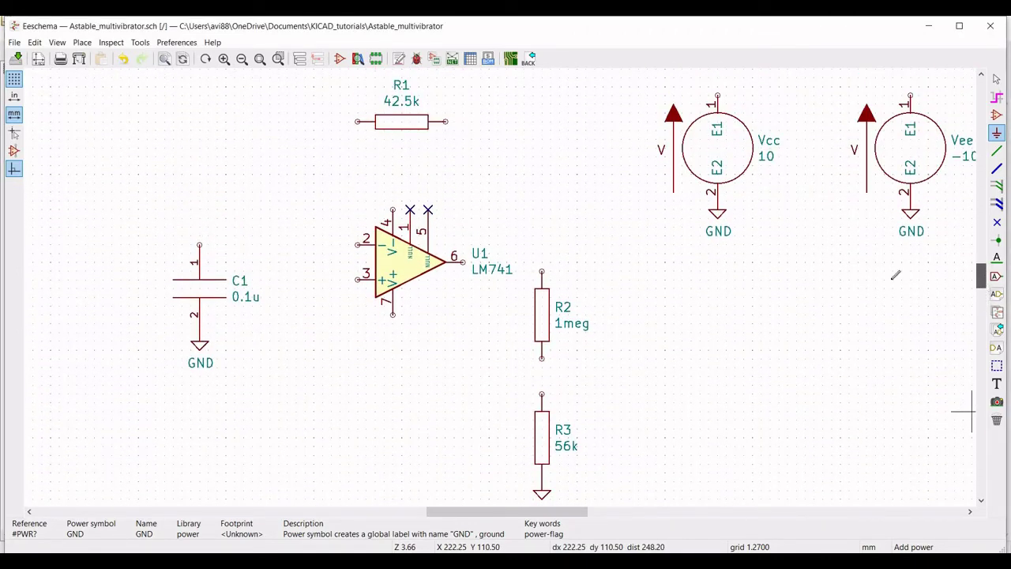
- Add Vcc and Vee global labels above the two supply sources
click(997, 276)
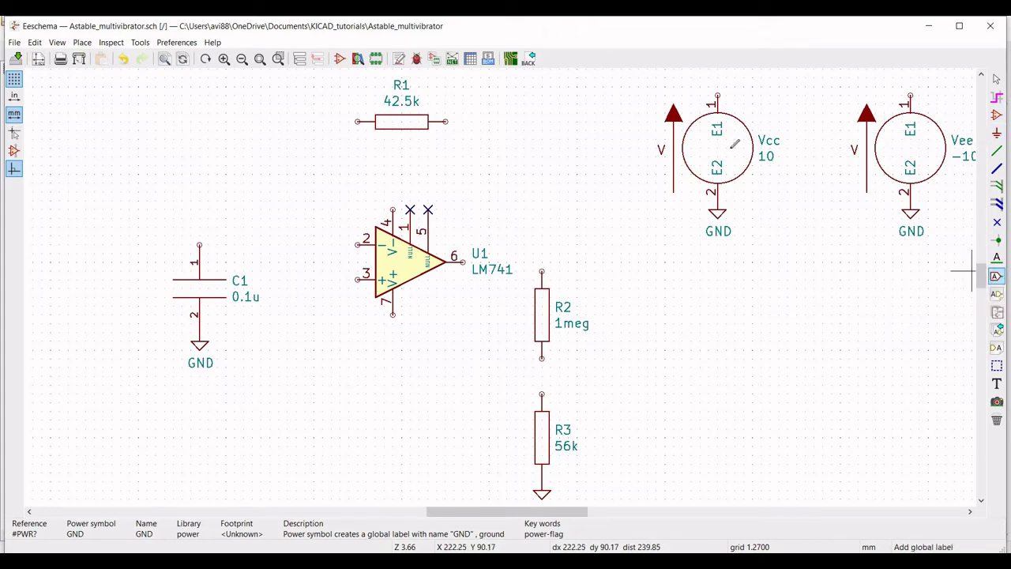
click(717, 77)
text(Vcc)
click(537, 367)
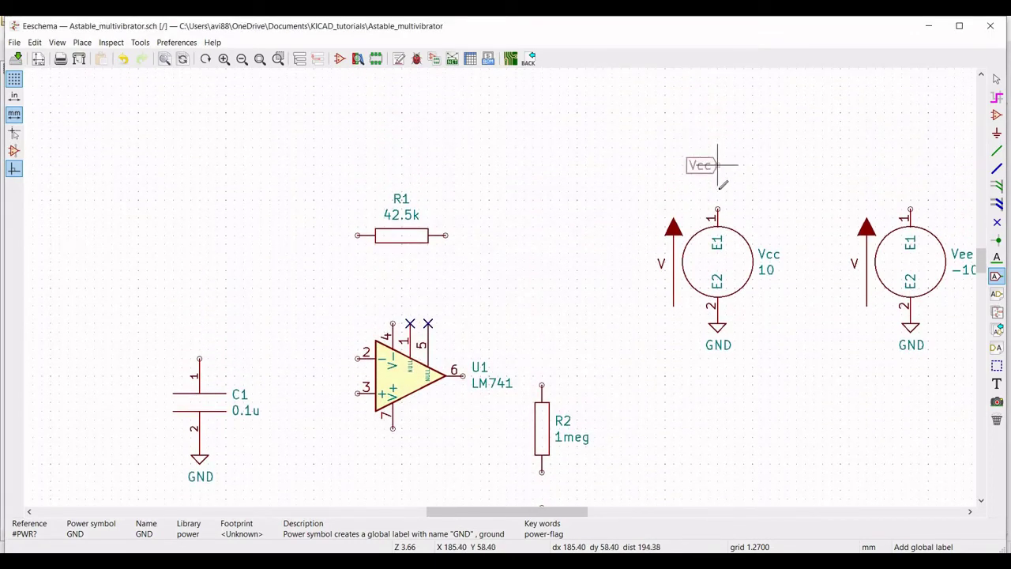
click(717, 191)
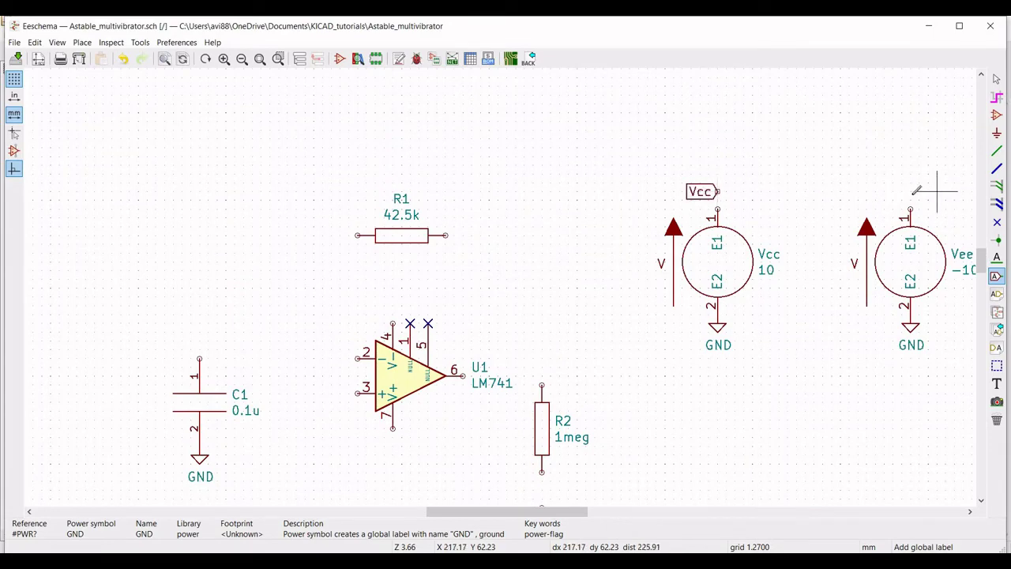
click(910, 199)
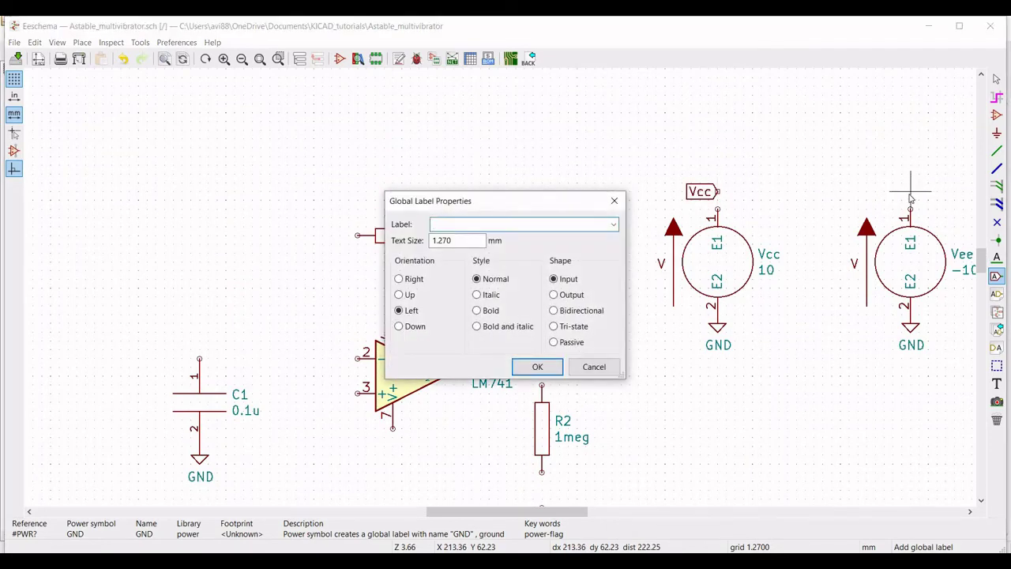
text(Vee)
click(537, 367)
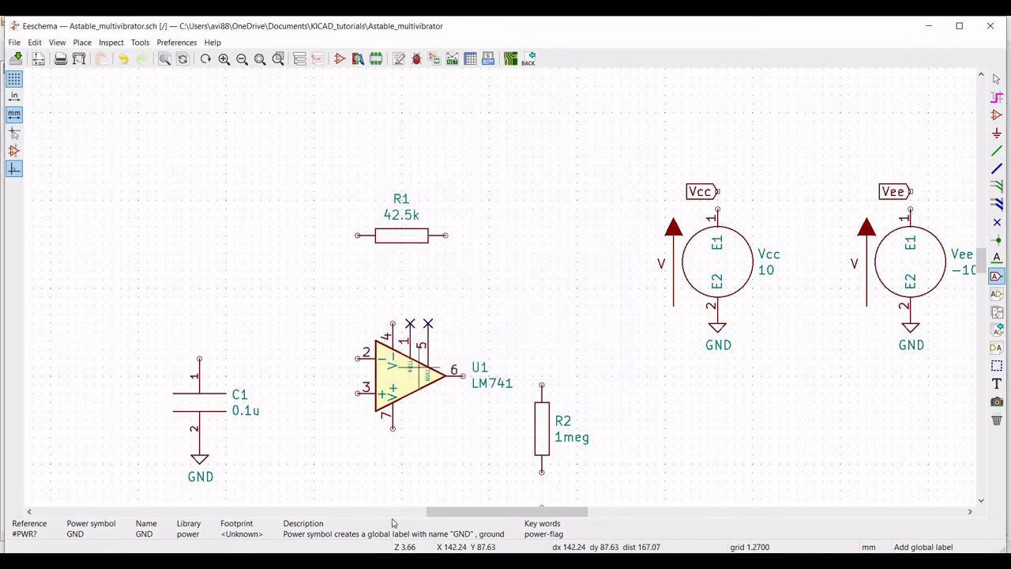
- Add Vcc and Vee global labels at the LM741's supply pins 7 and 4
click(393, 455)
text(Vcc)
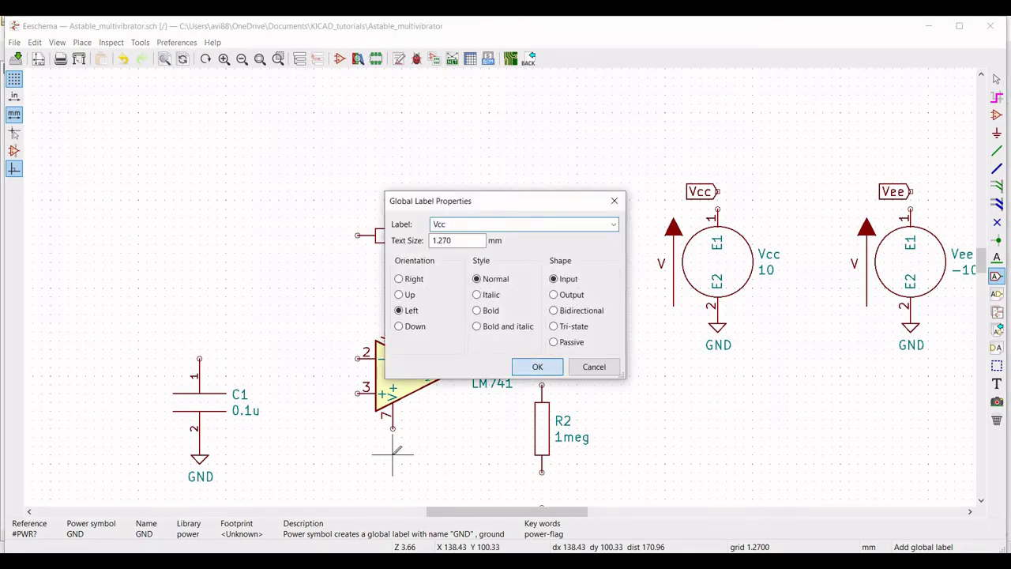
key(Return)
click(392, 454)
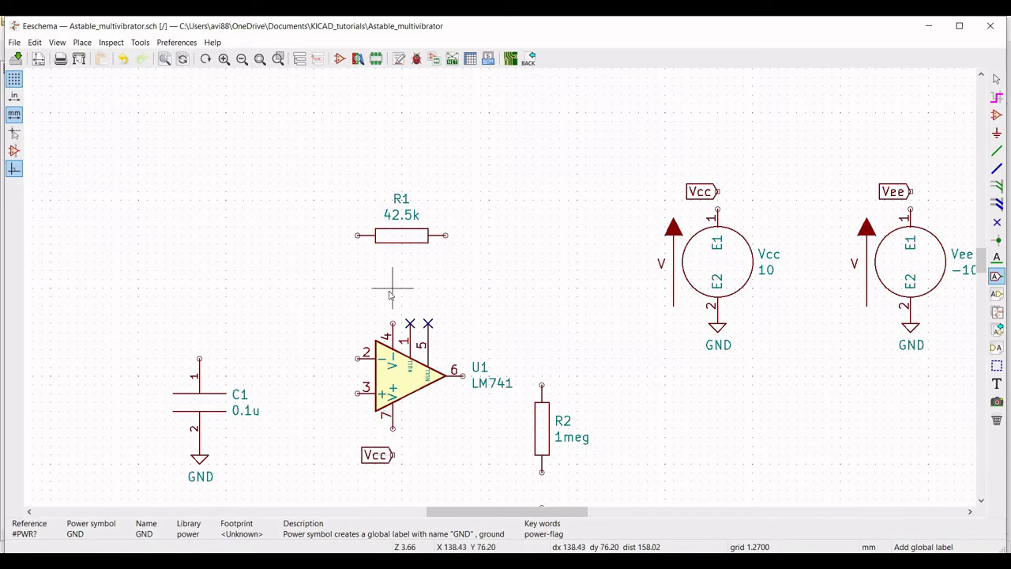
click(390, 295)
text(Vee)
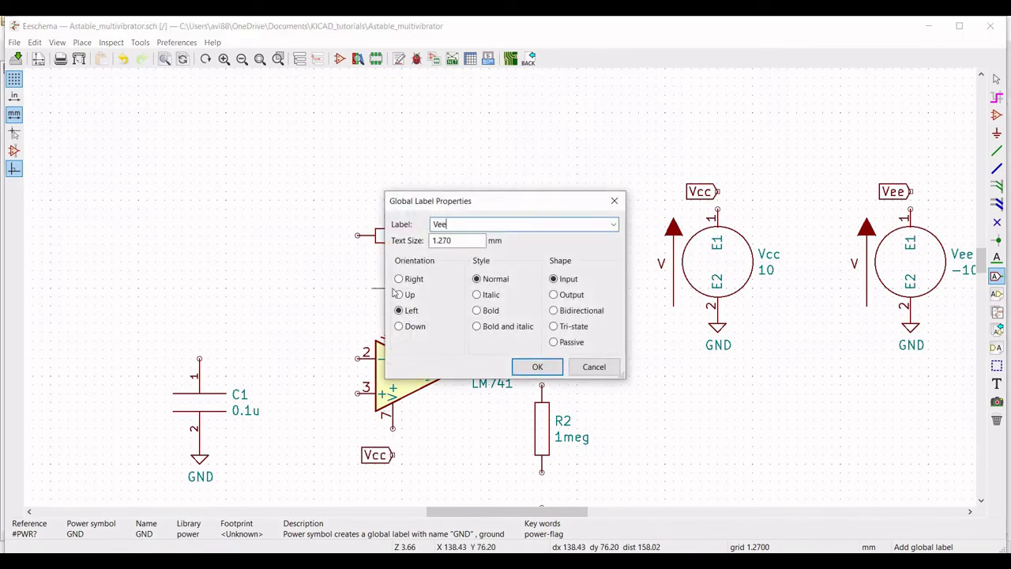
key(Return)
click(393, 288)
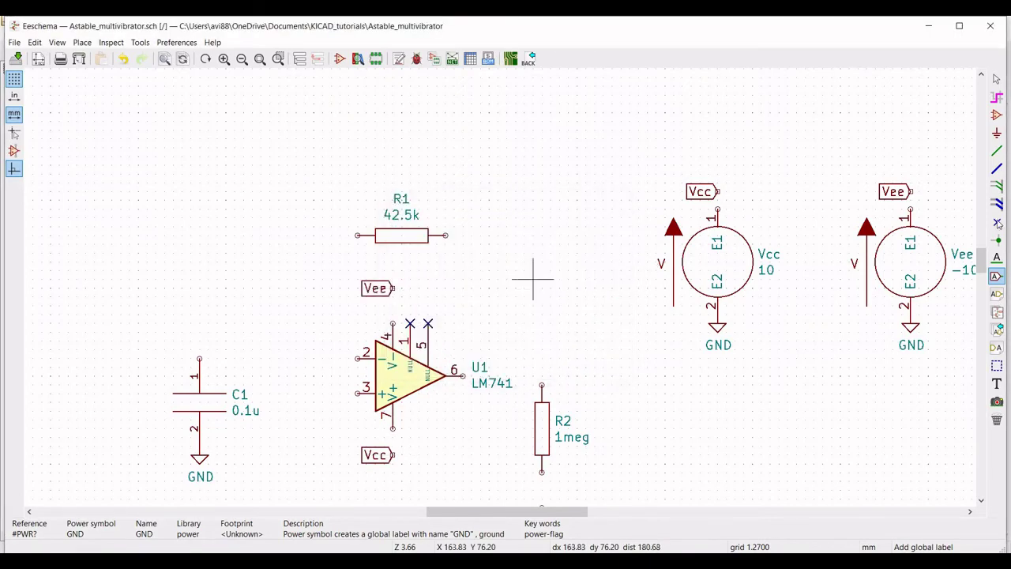
scroll(982, 272, down, 2)
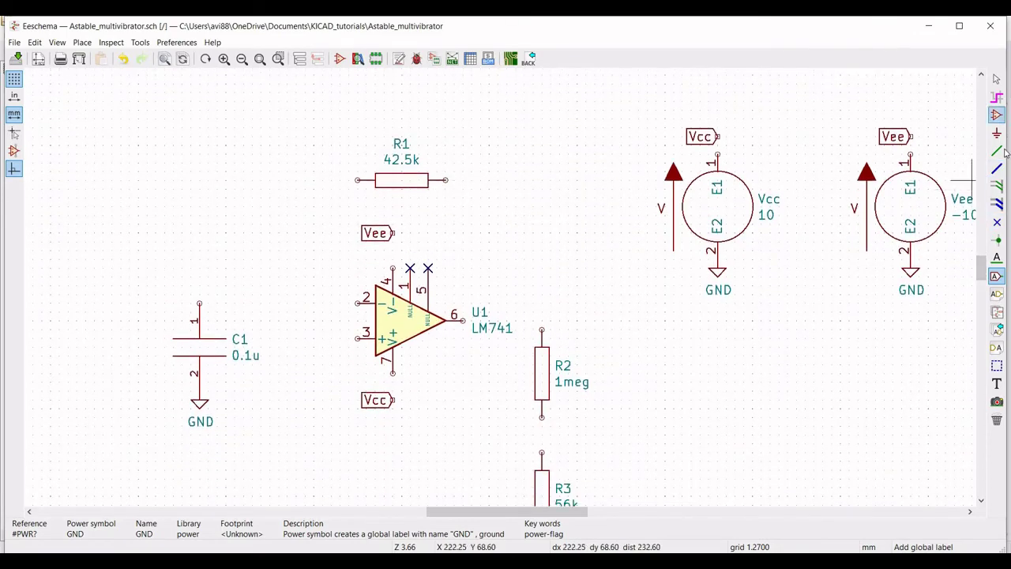
click(999, 151)
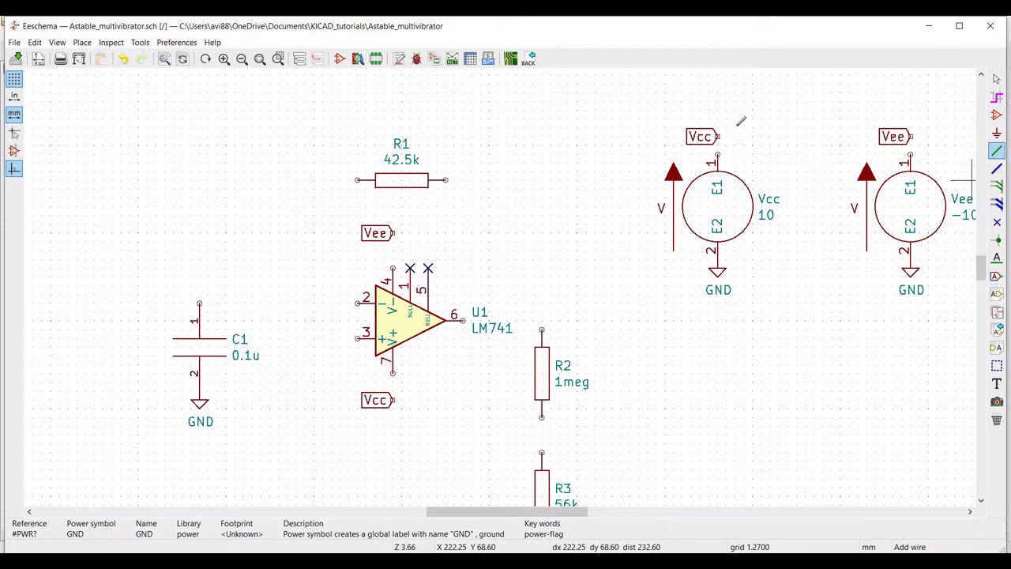
- Wire the Vcc and Vee labels to the sources and to op-amp pins 7 and 4
click(717, 137)
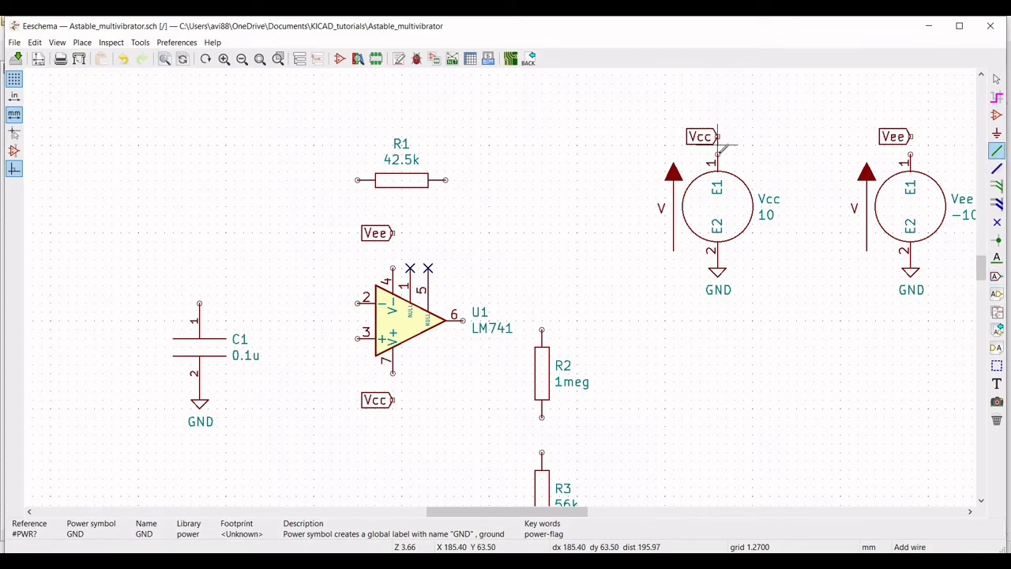
click(910, 136)
click(910, 158)
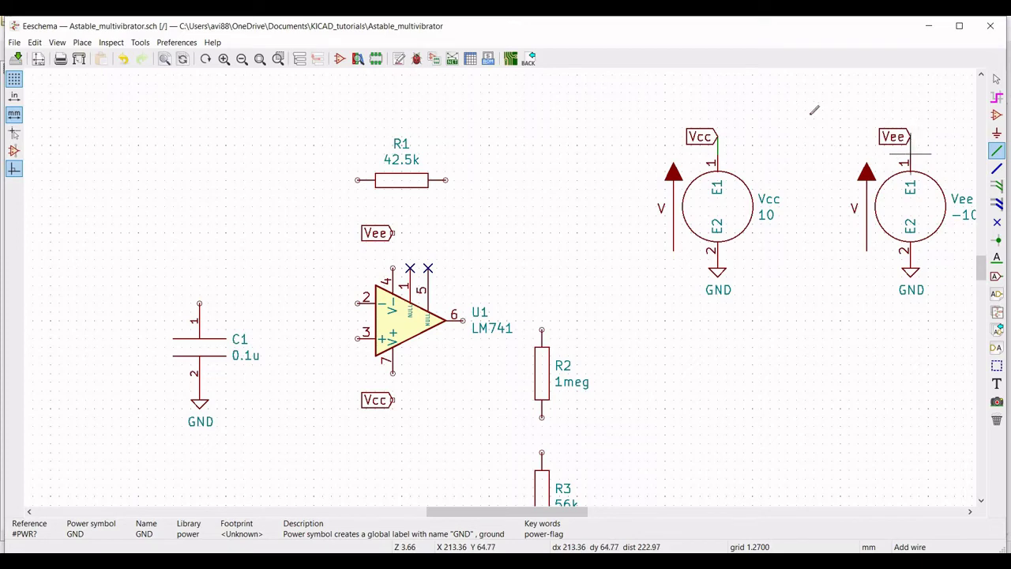
click(393, 375)
click(392, 400)
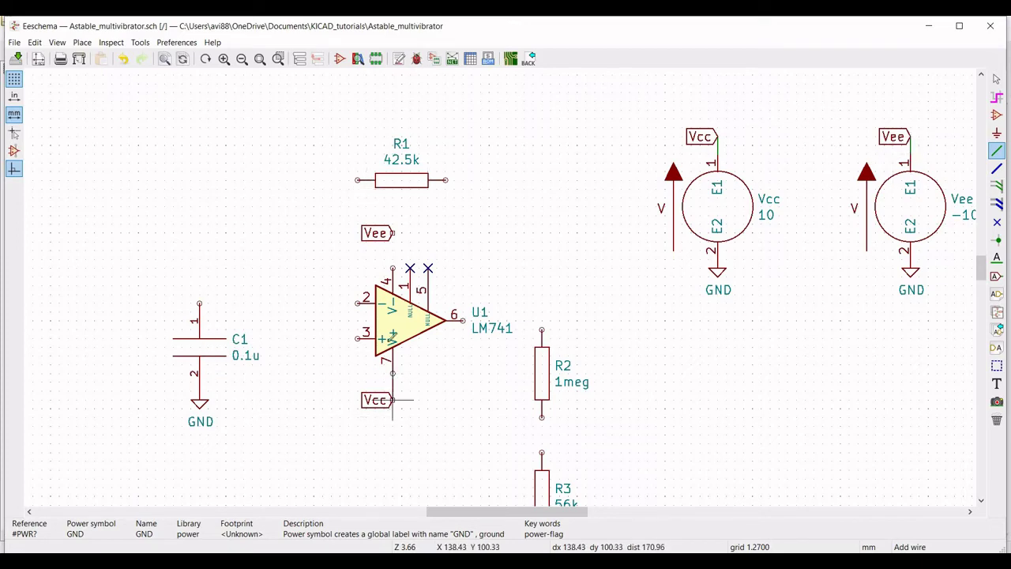
click(392, 235)
click(393, 267)
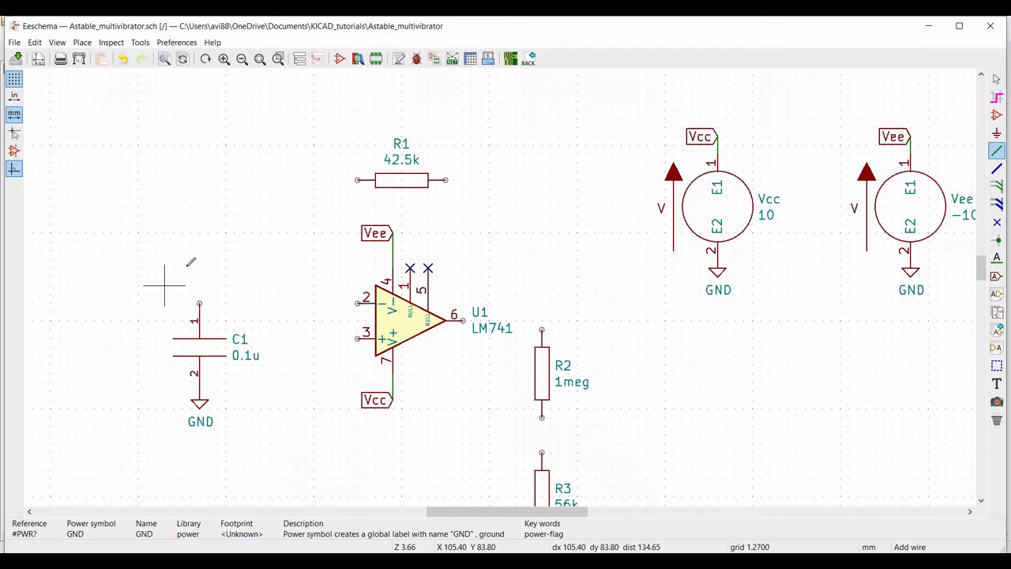
- Connect C1 and op-amp pin 2 to R1, and R1 and output pin 6 to R2
click(199, 302)
click(357, 180)
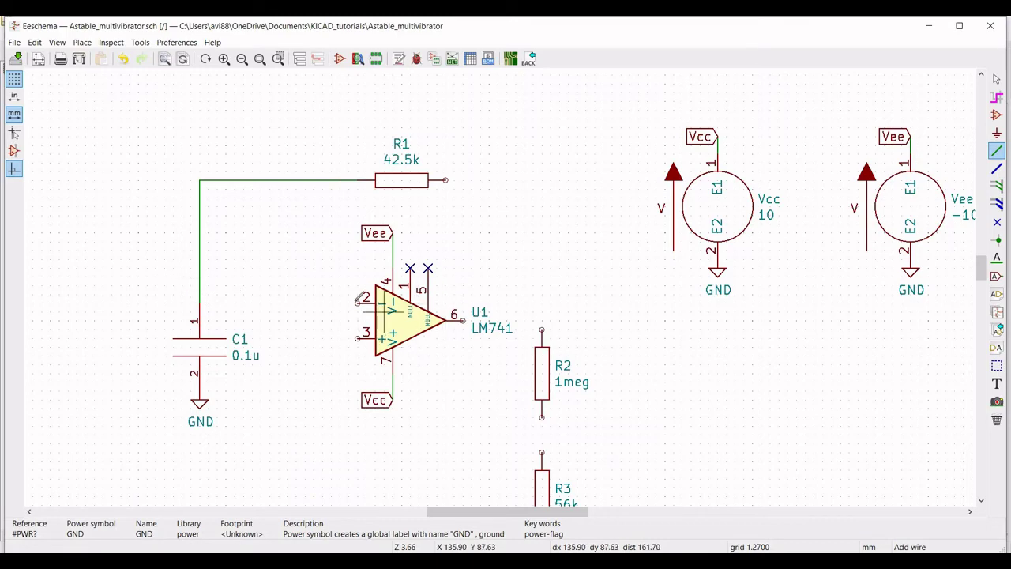
click(199, 303)
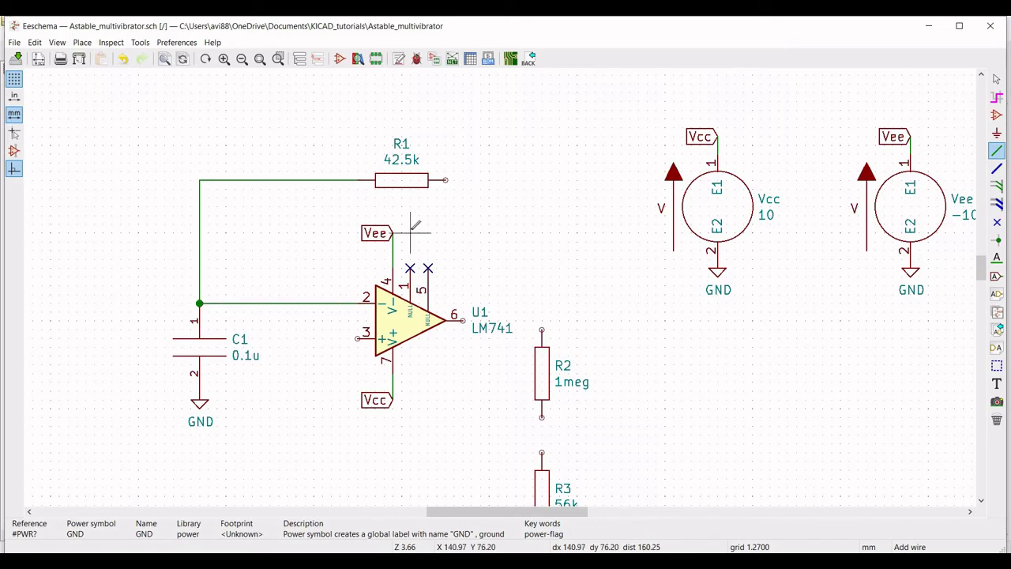
click(444, 180)
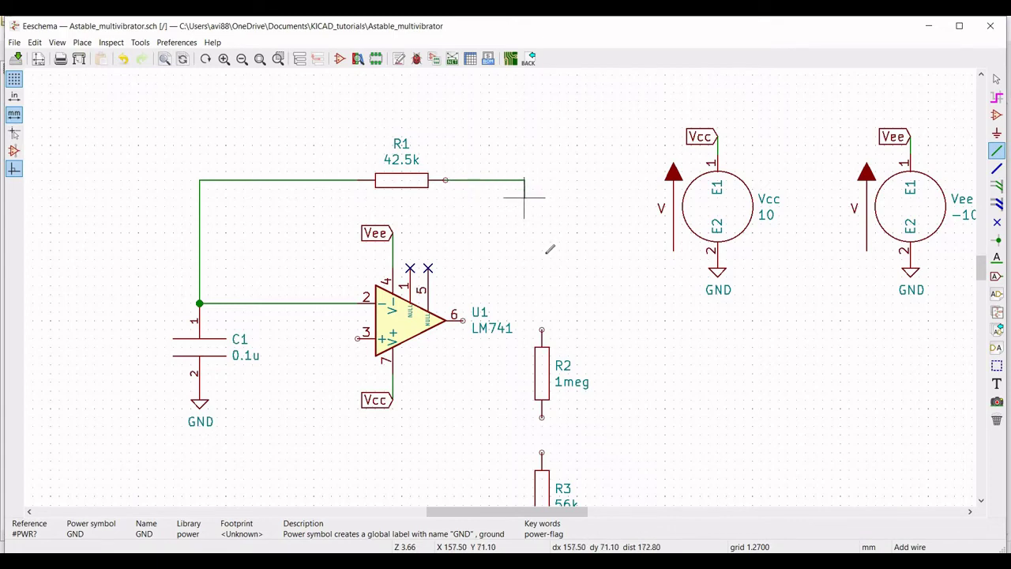
click(542, 347)
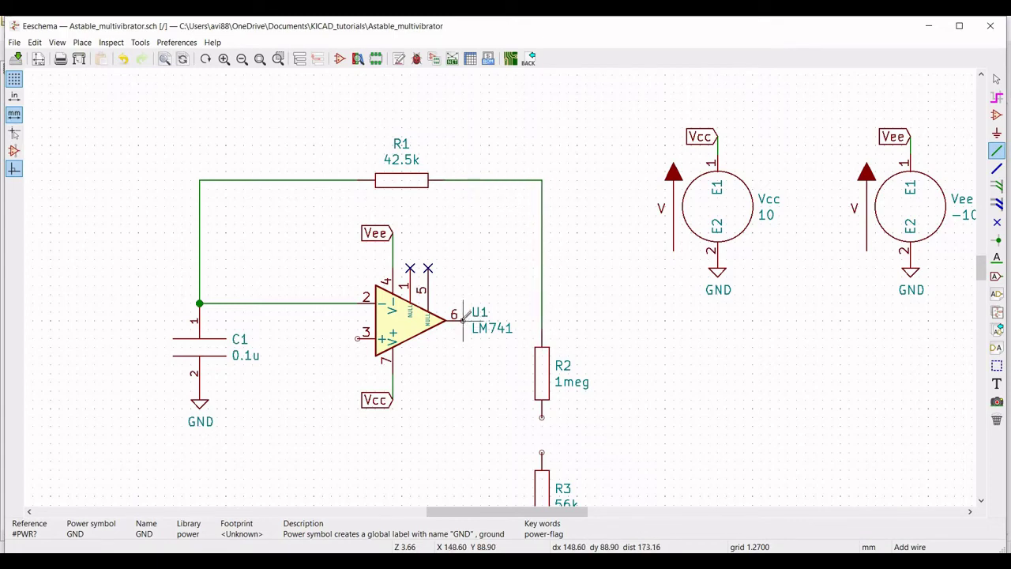
click(541, 320)
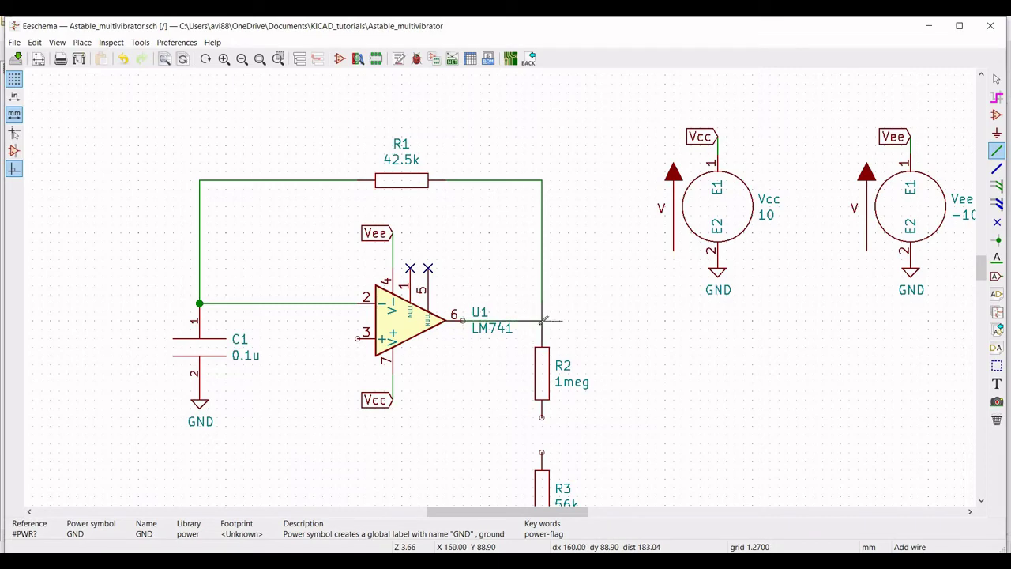
- Wire R2 to R3 and tie op-amp pin 3 to the R2–R3 junction
click(542, 417)
click(542, 471)
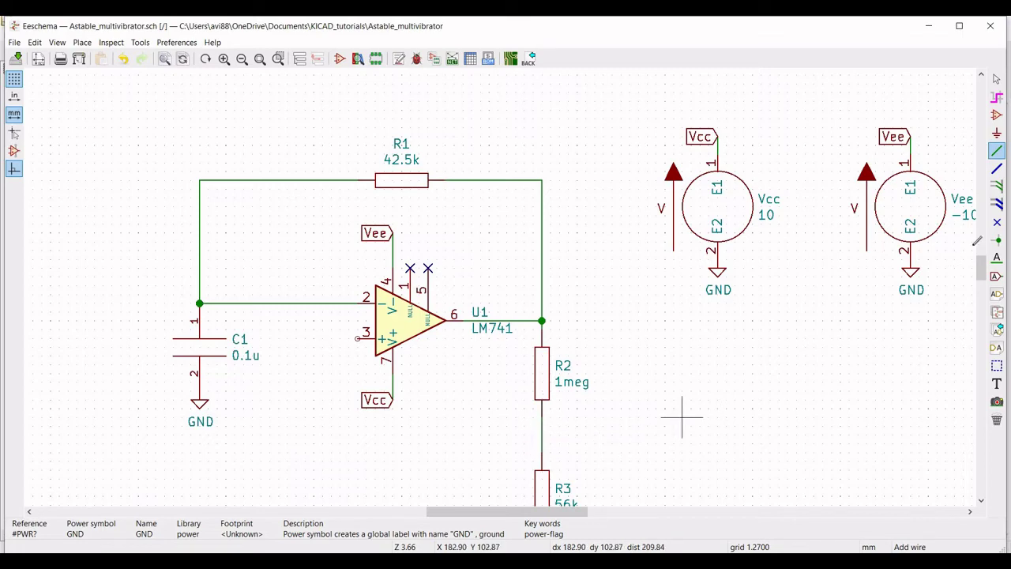
scroll(981, 268, down, 2)
scroll(798, 345, down, 3)
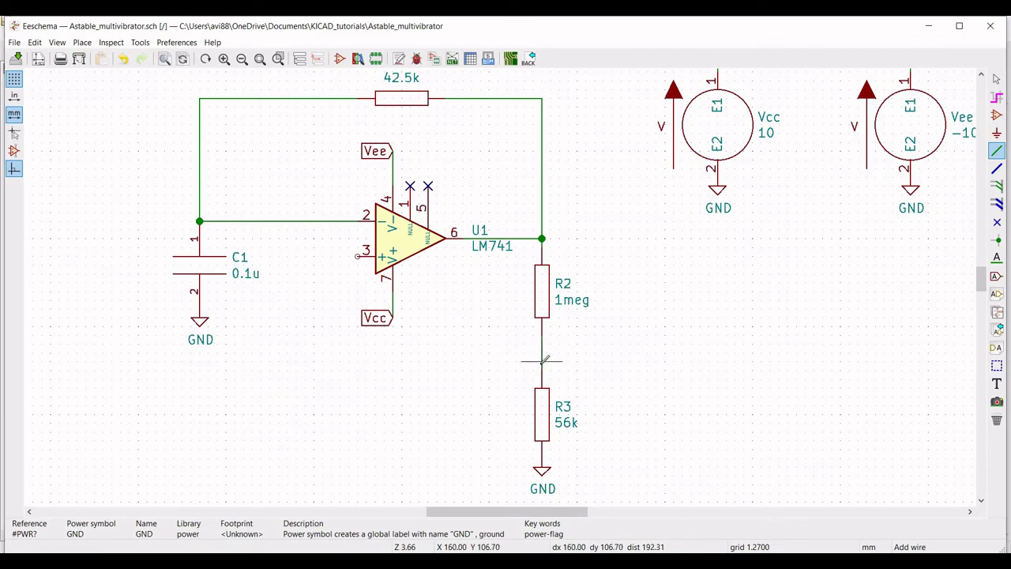
click(357, 256)
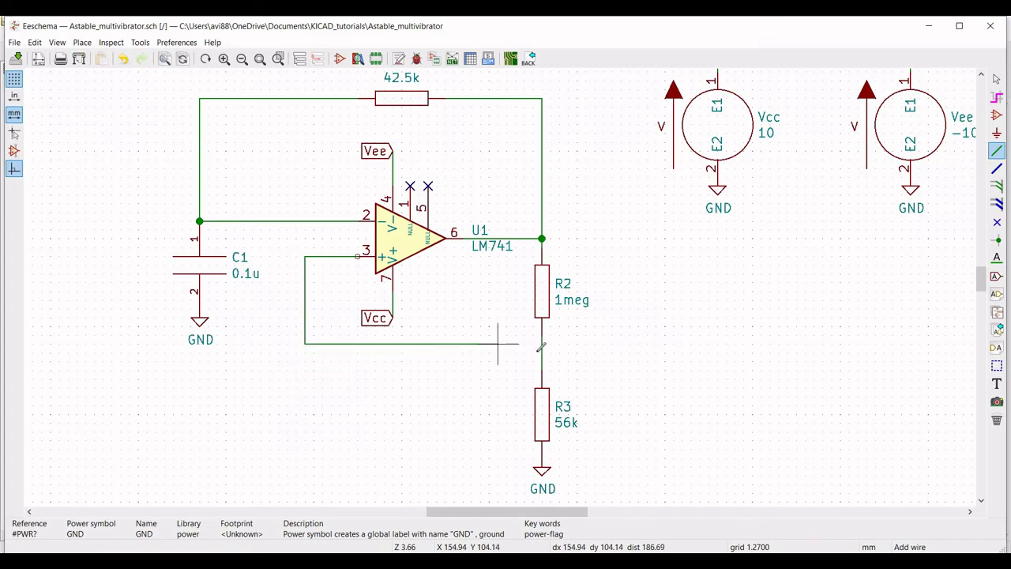
key(End)
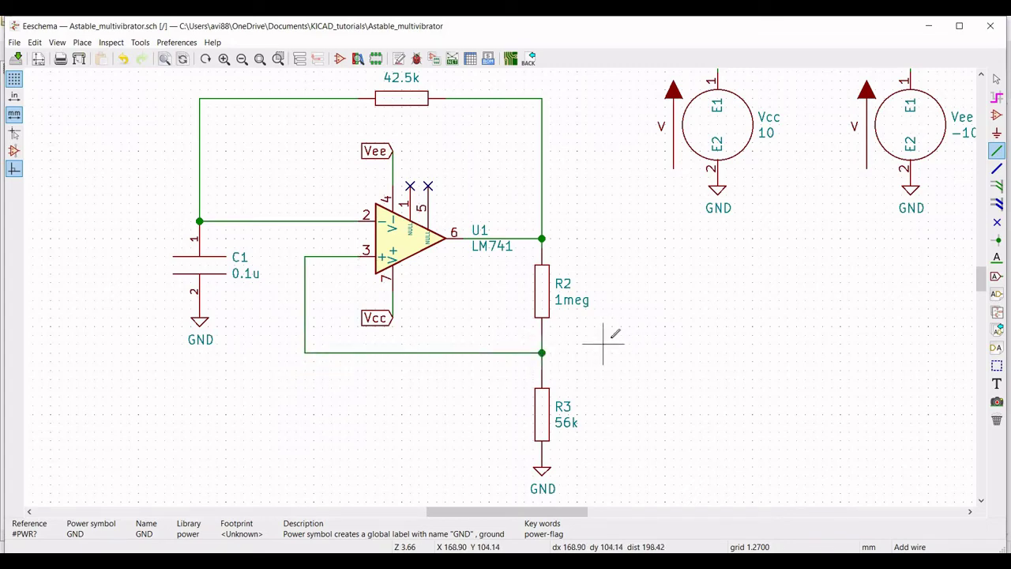
drag(980, 284, 979, 269)
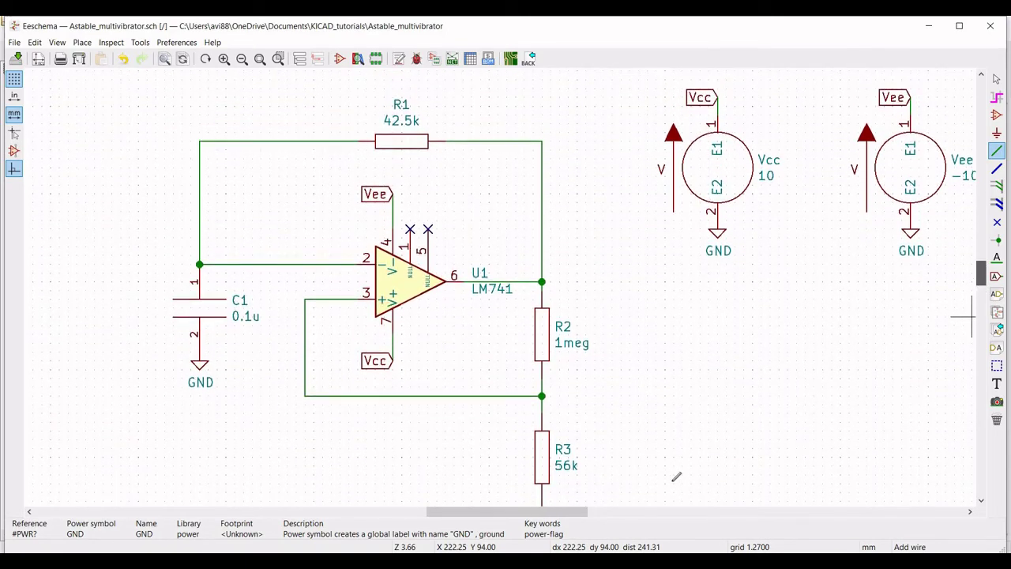
- Place a '.tran 4m 8m' transient directive as text beside R2 and R3
click(242, 59)
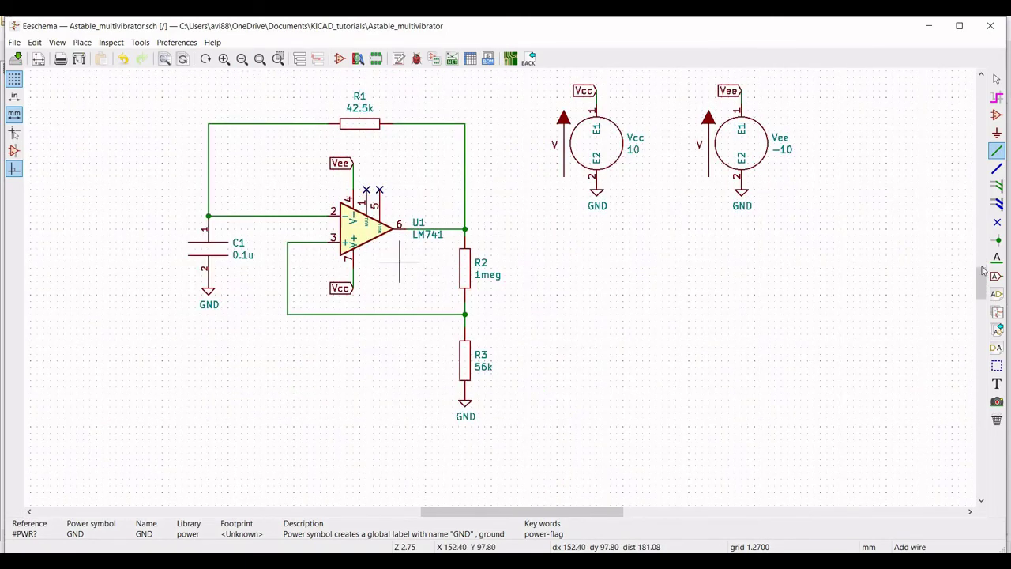
click(56, 42)
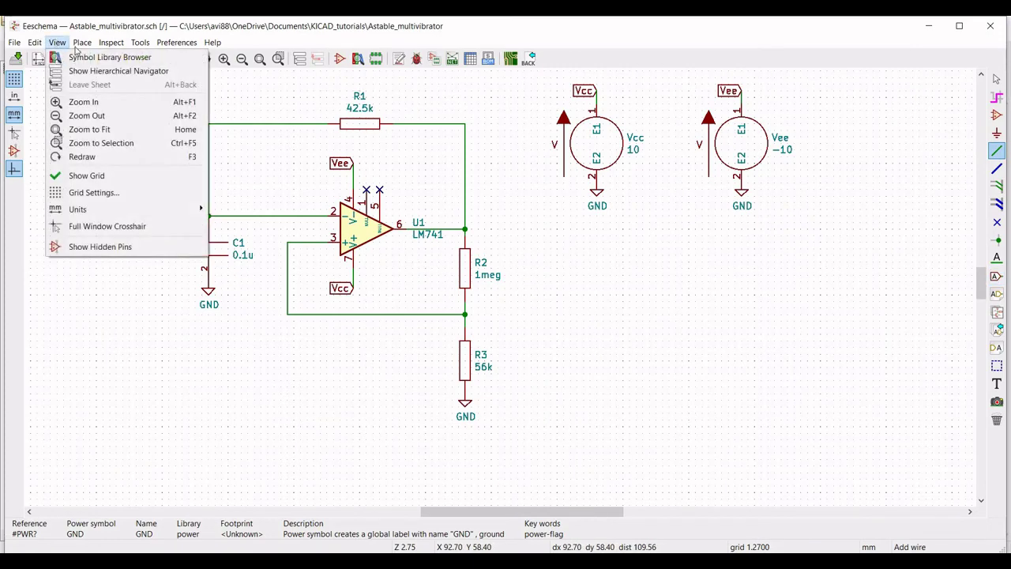
mouse_move(82, 43)
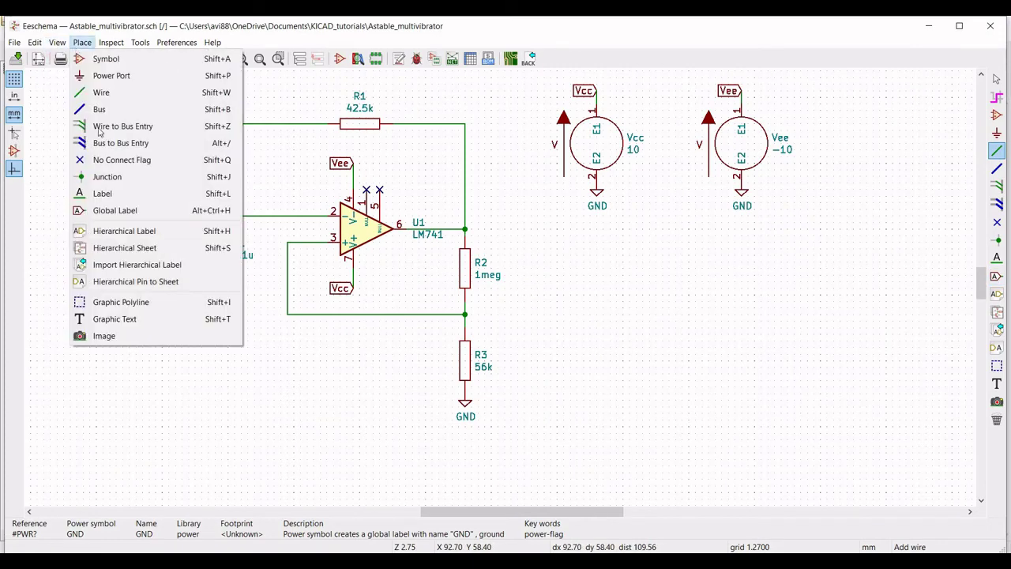
click(172, 318)
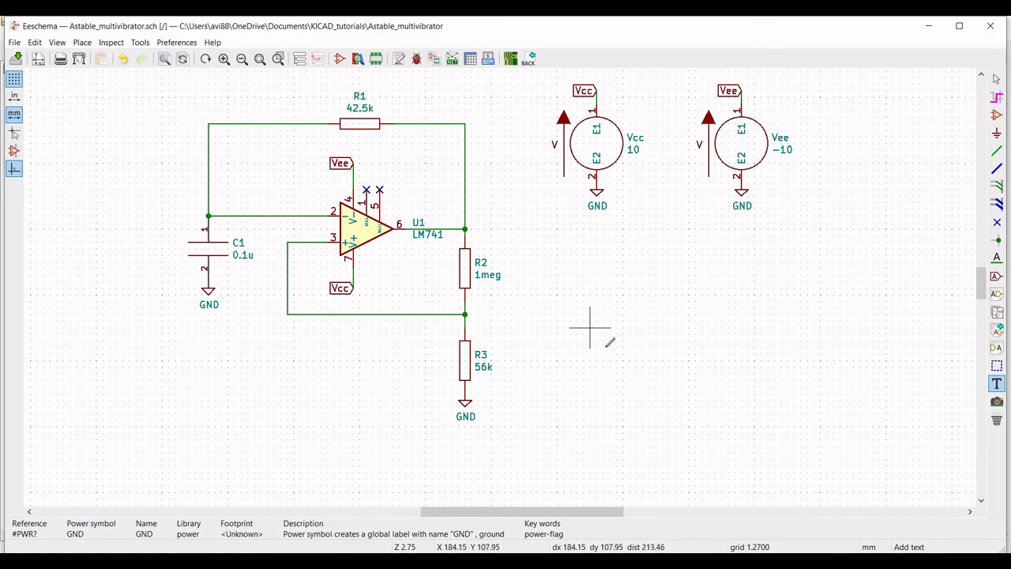
click(605, 349)
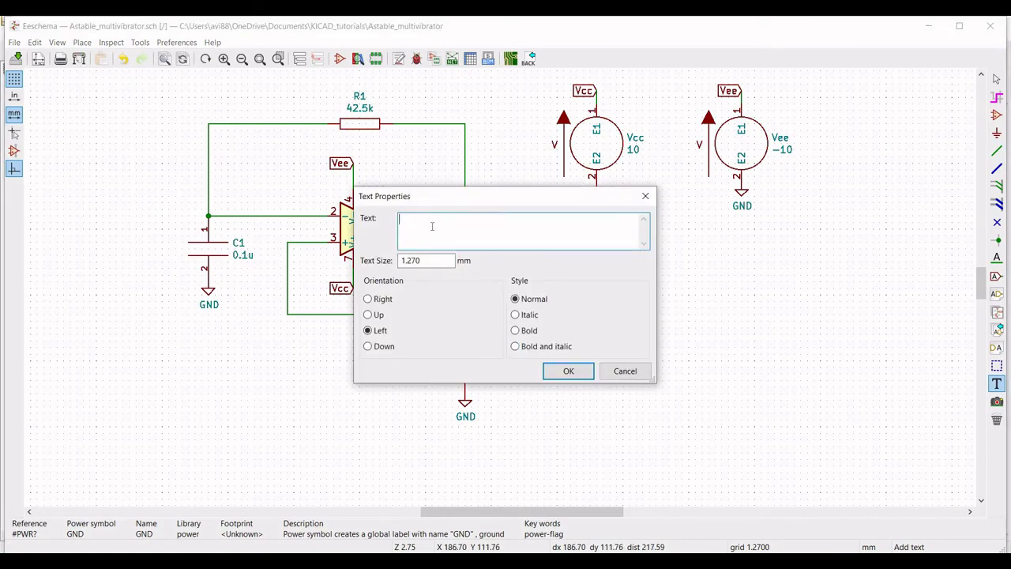
text(.tran 4m 8m)
click(568, 370)
click(597, 346)
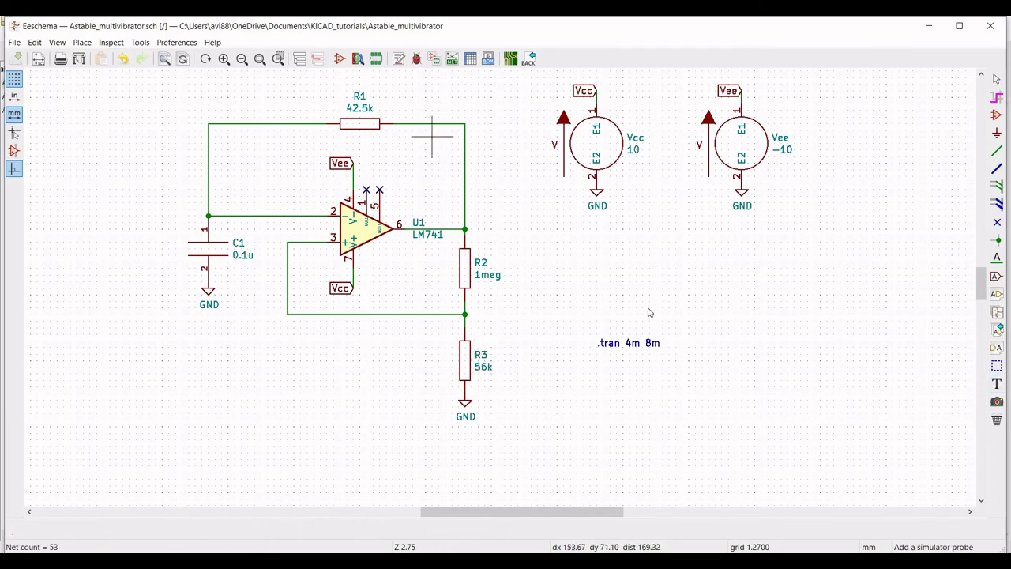
click(140, 42)
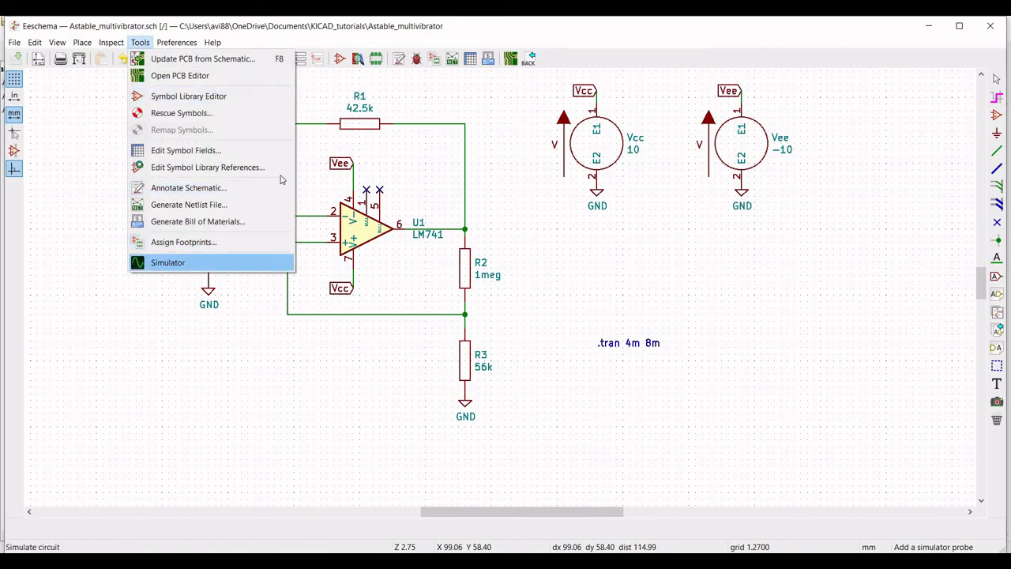
- Set the transient initial time to 4m in the Spice Simulator and run the simulation
key(Return)
click(345, 65)
drag(499, 296, 454, 296)
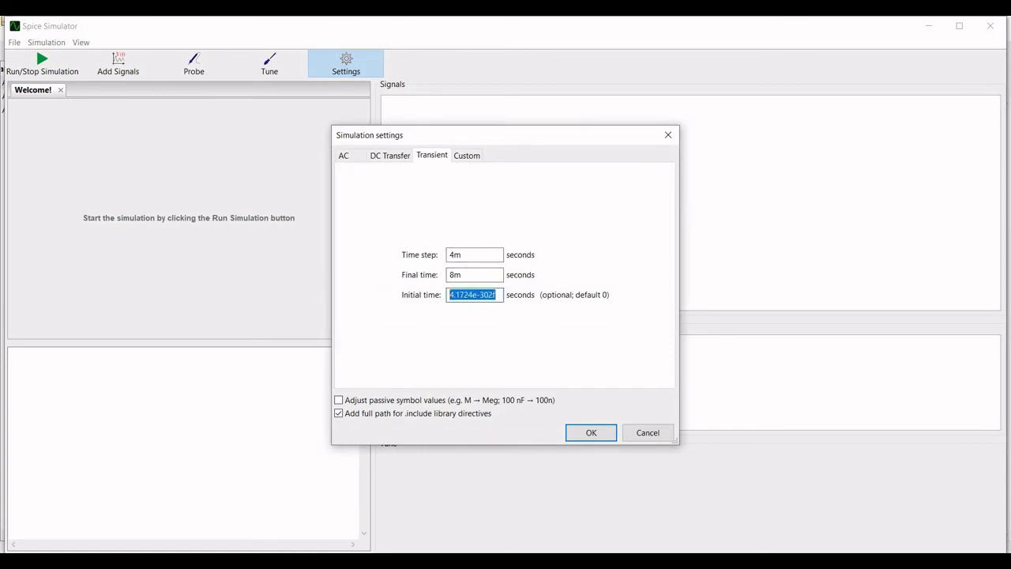
text(4m)
click(591, 432)
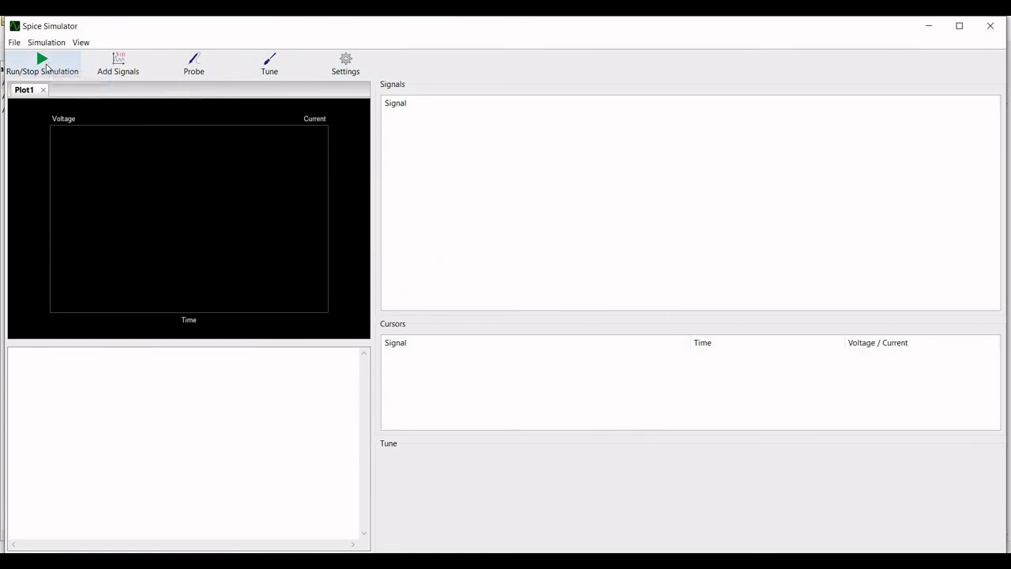
click(46, 68)
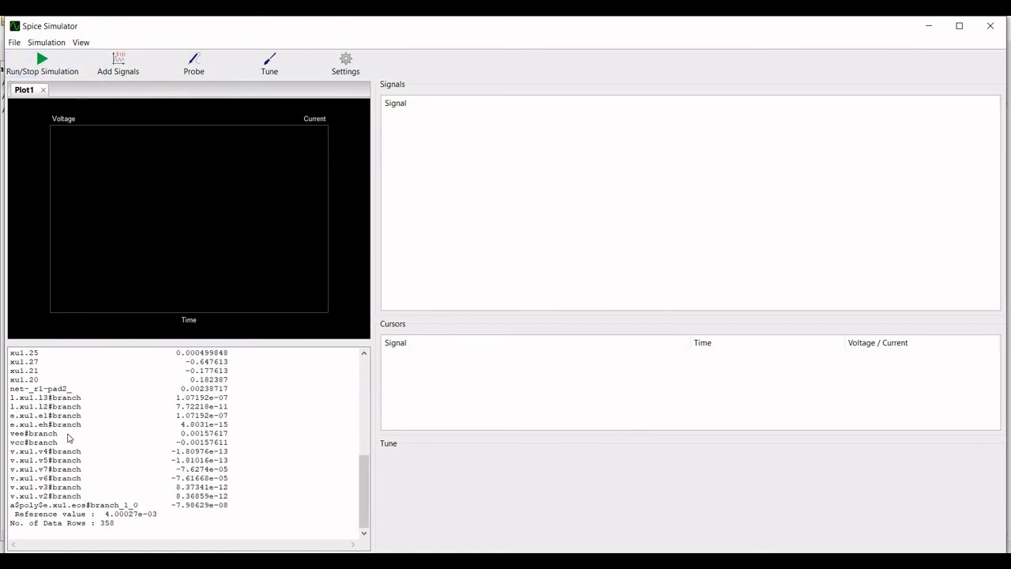
click(194, 63)
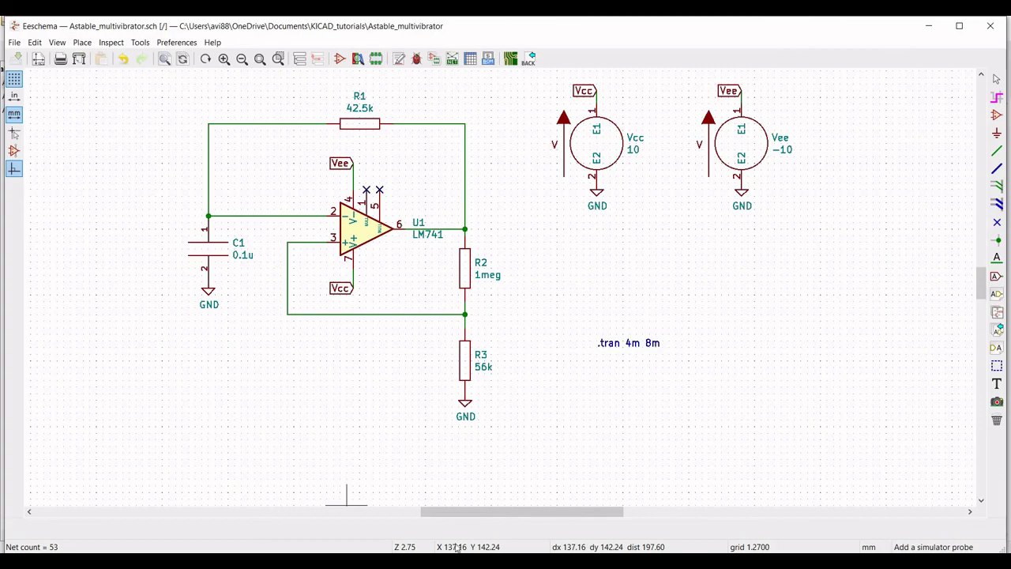
- Plot C1's triangle wave alongside the op-amp output's ±9 V square wave V(Net-(R1-Pad2))
mouse_move(374, 564)
click(513, 510)
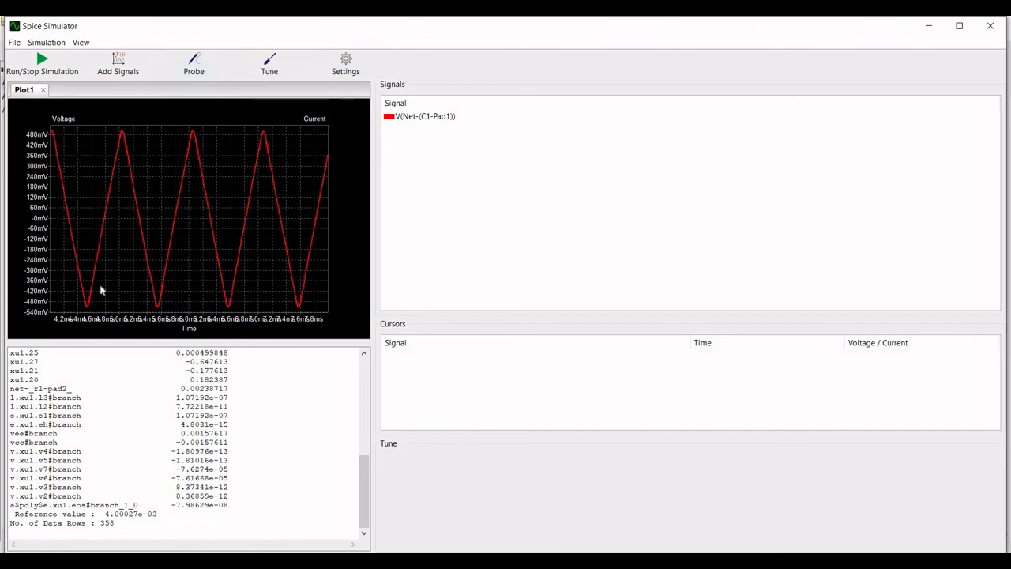
click(194, 63)
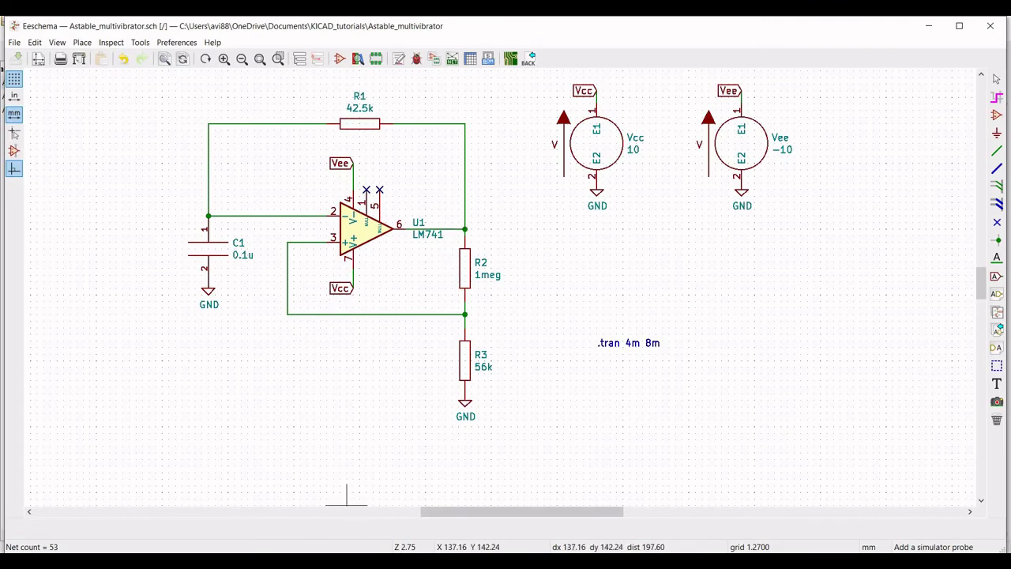
click(513, 513)
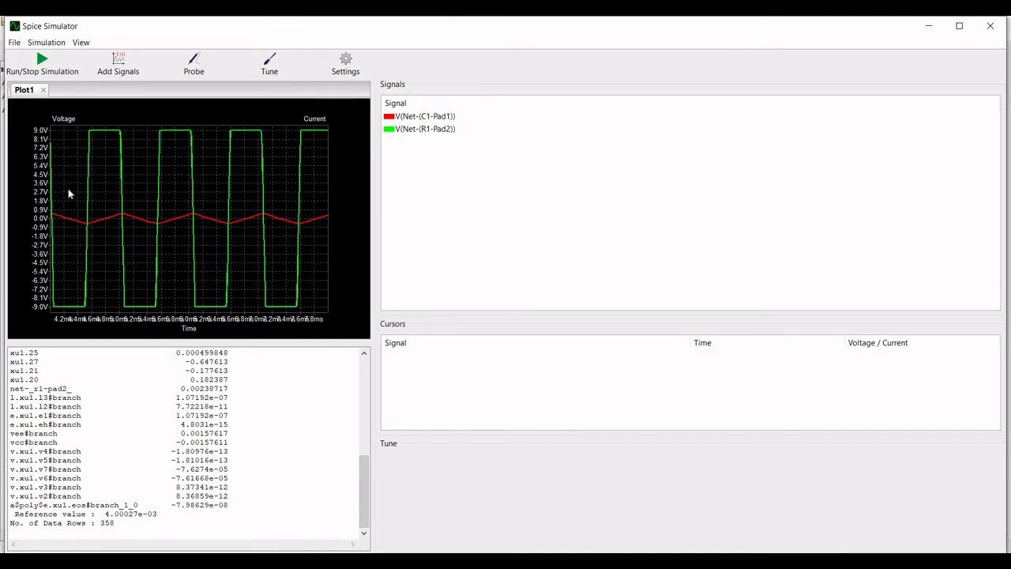